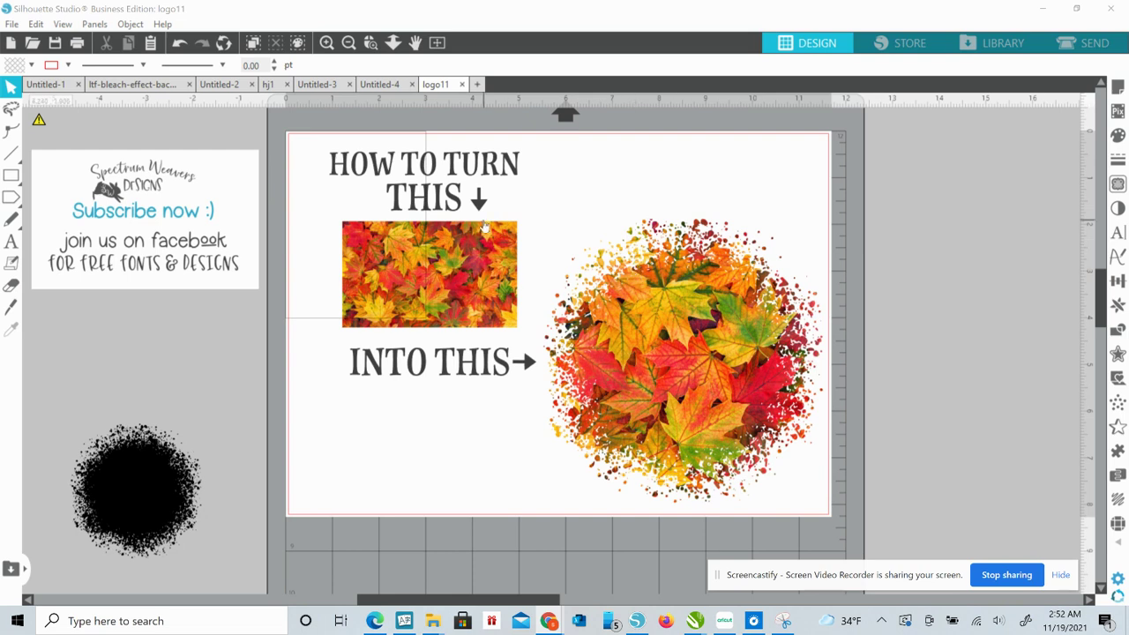
- Delete the HOW TO TURN THIS and INTO THIS captions and their down arrows
{"action": "left_click", "coordinate": [457, 165]}
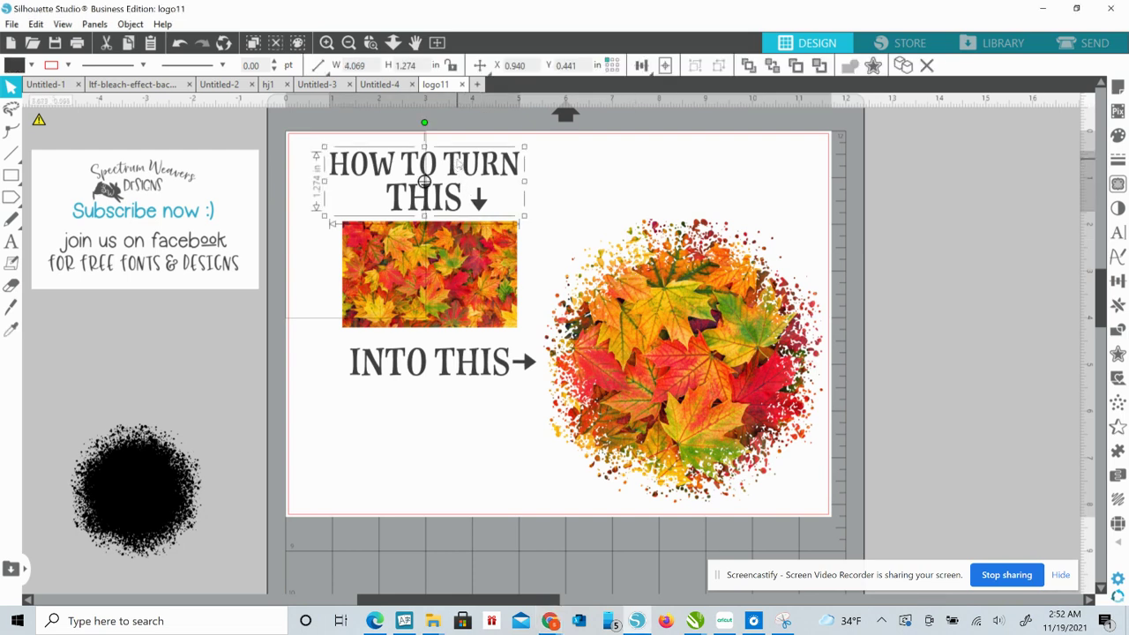
{"action": "key", "text": "Delete"}
{"action": "left_click", "coordinate": [489, 203]}
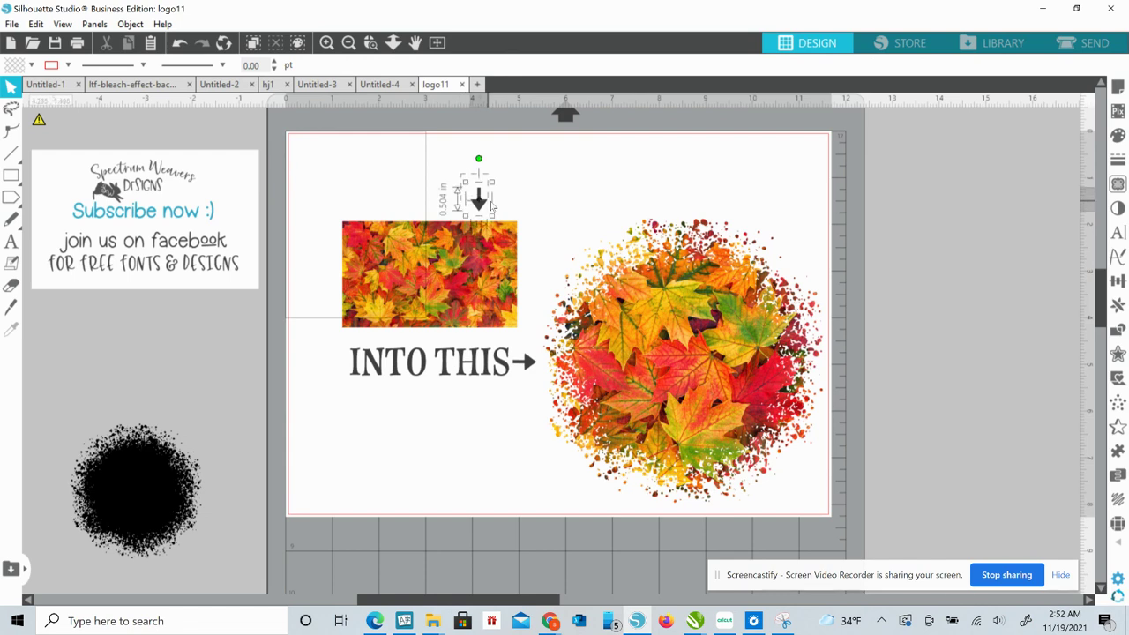
{"action": "key", "text": "Delete"}
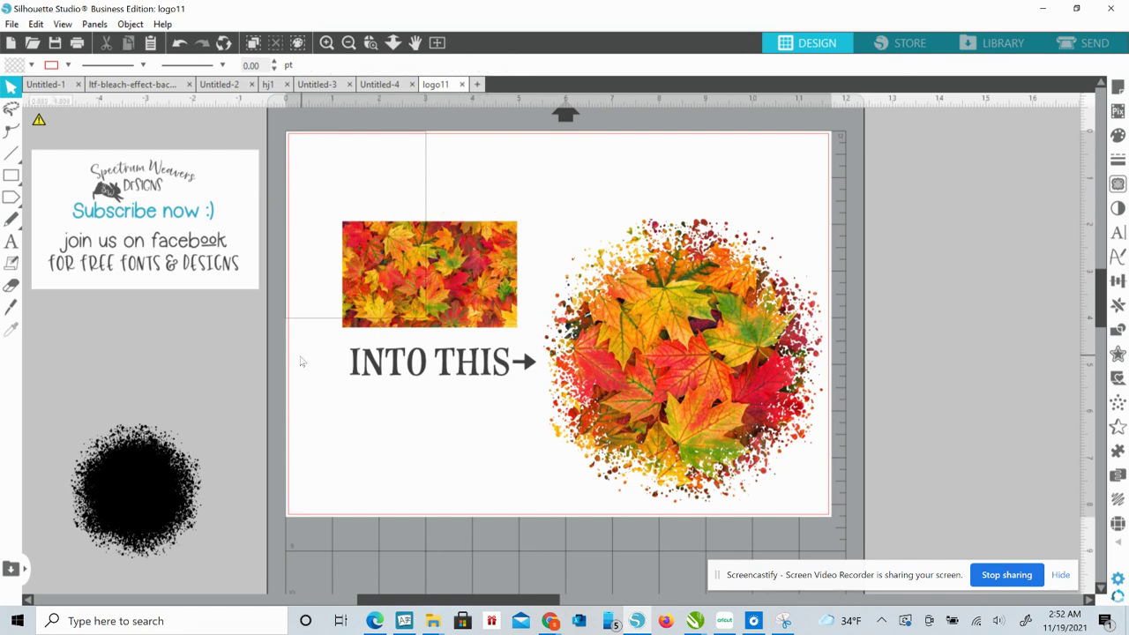
{"action": "left_click", "coordinate": [440, 362]}
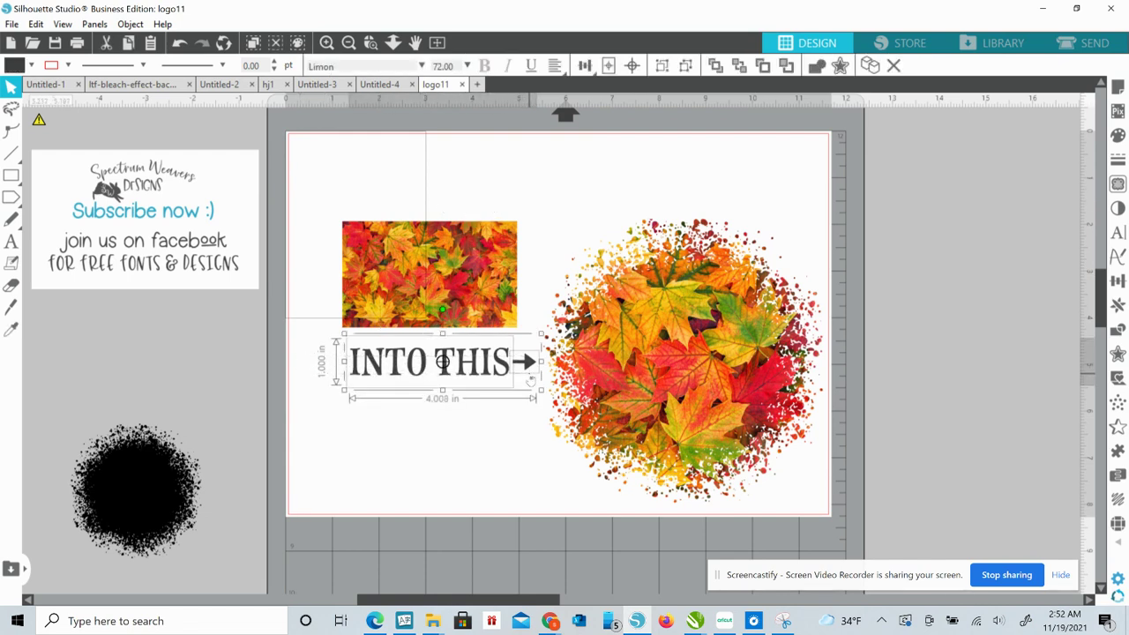
{"action": "key", "text": "Delete"}
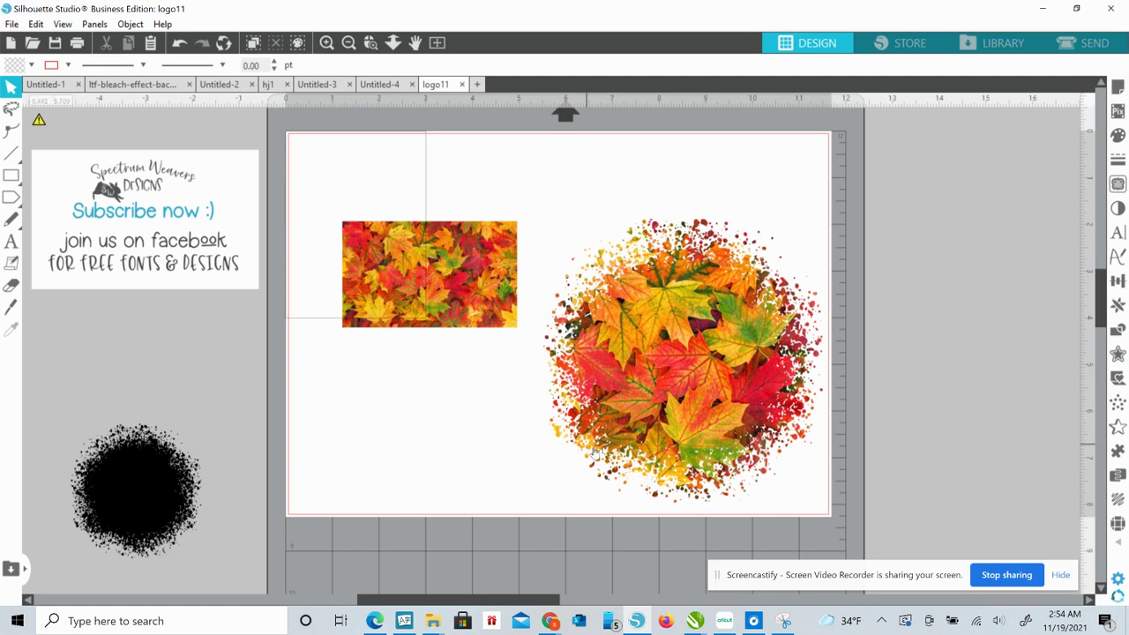
- Delete the leaf circle and move the leaf photo off the page to the top right
{"action": "left_click_drag", "start_coordinate": [681, 379], "coordinate": [692, 355]}
{"action": "left_click_drag", "start_coordinate": [759, 342], "coordinate": [887, 294]}
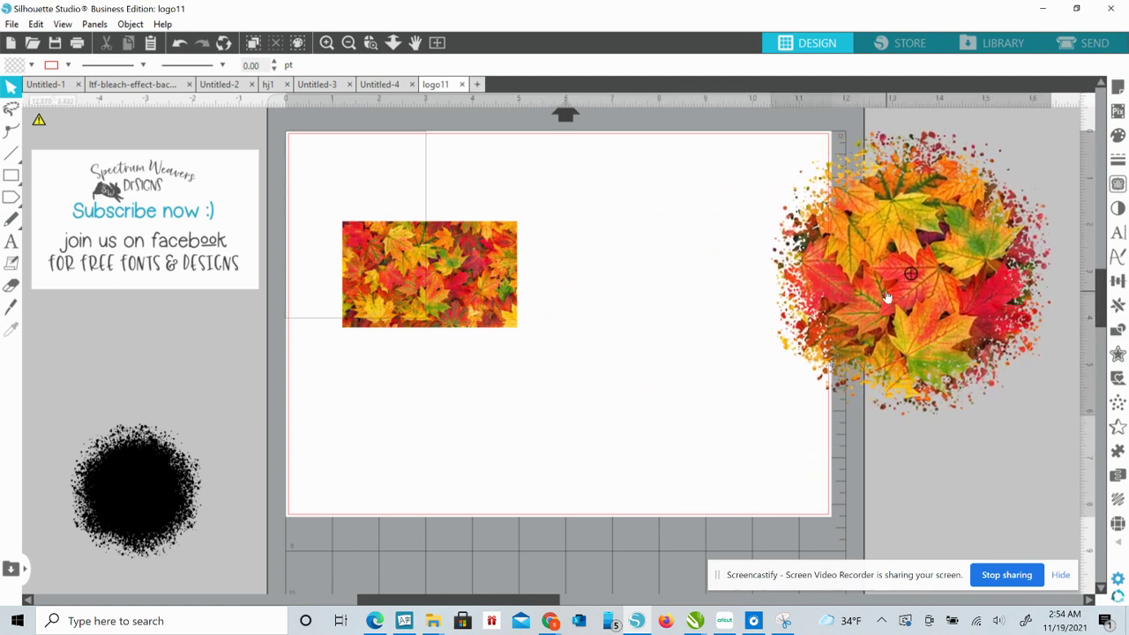
{"action": "key", "text": "Delete"}
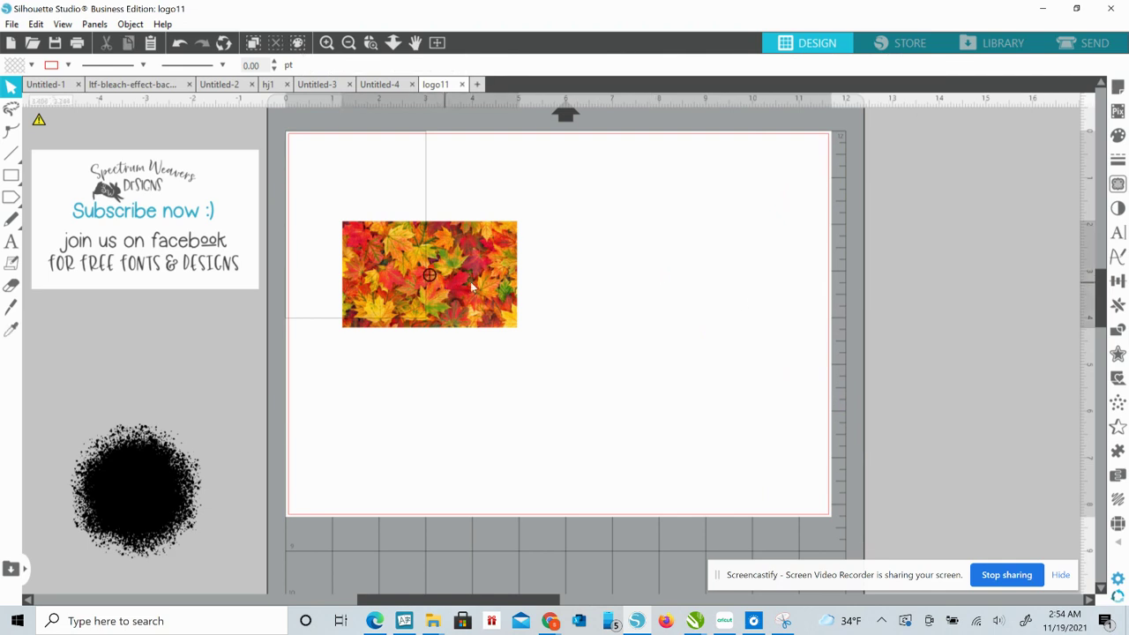
{"action": "left_click_drag", "start_coordinate": [446, 286], "coordinate": [961, 216]}
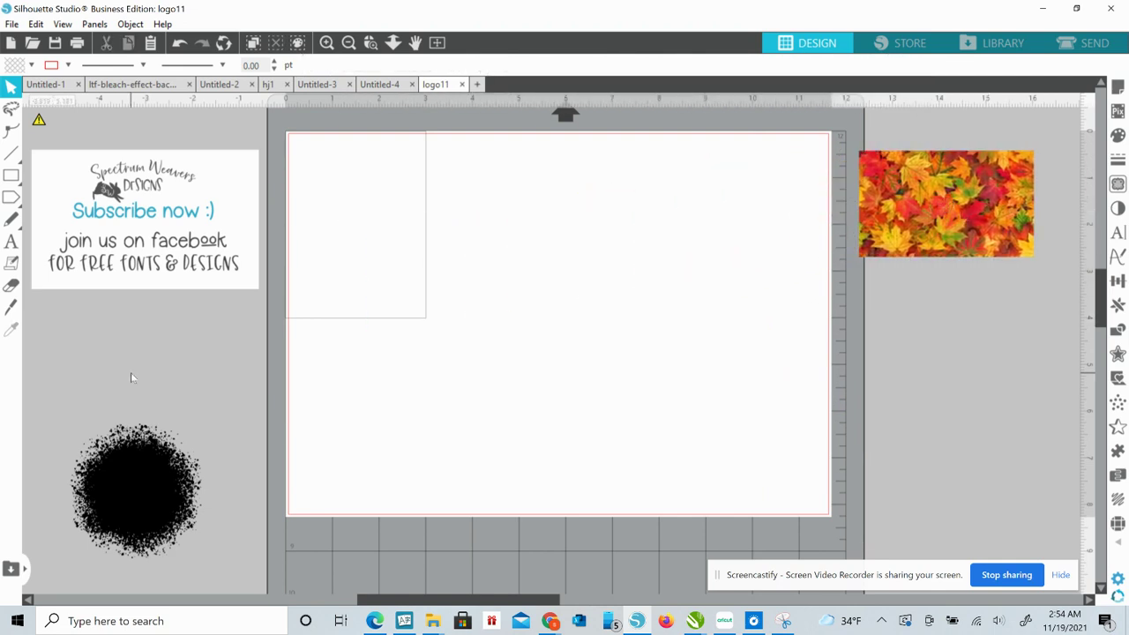
- Place the black splatter on the page and enlarge it to about 6.8 in across
{"action": "left_click", "coordinate": [126, 469]}
{"action": "scroll", "coordinate": [126, 470], "scroll_direction": "down", "scroll_amount": 2}
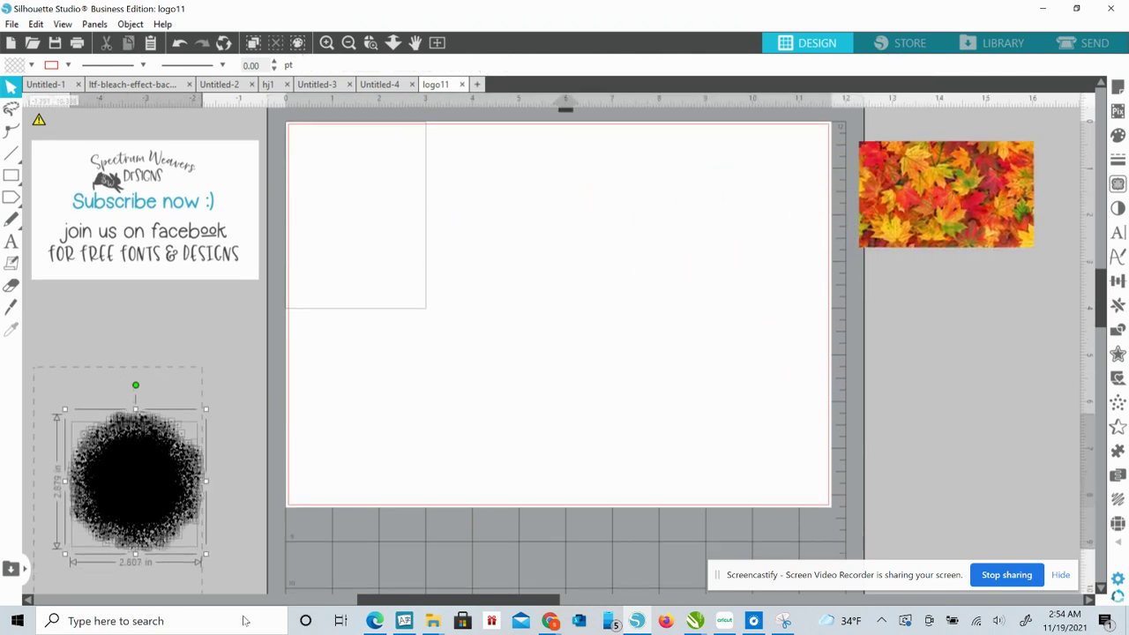
{"action": "left_click_drag", "start_coordinate": [124, 456], "coordinate": [507, 221]}
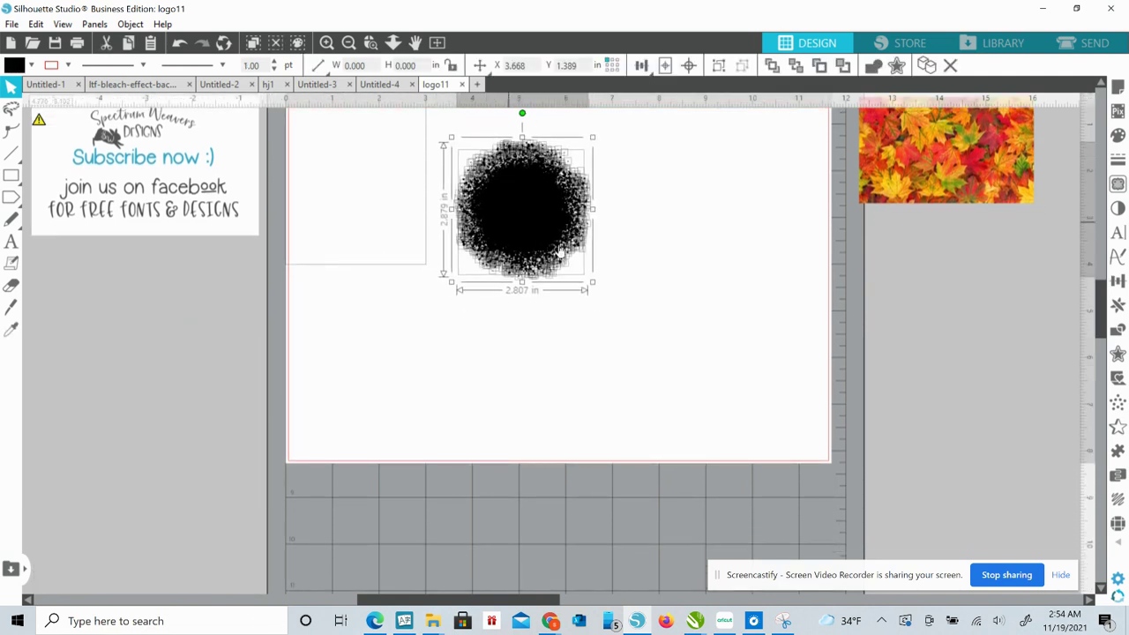
{"action": "left_click_drag", "start_coordinate": [593, 282], "coordinate": [795, 462]}
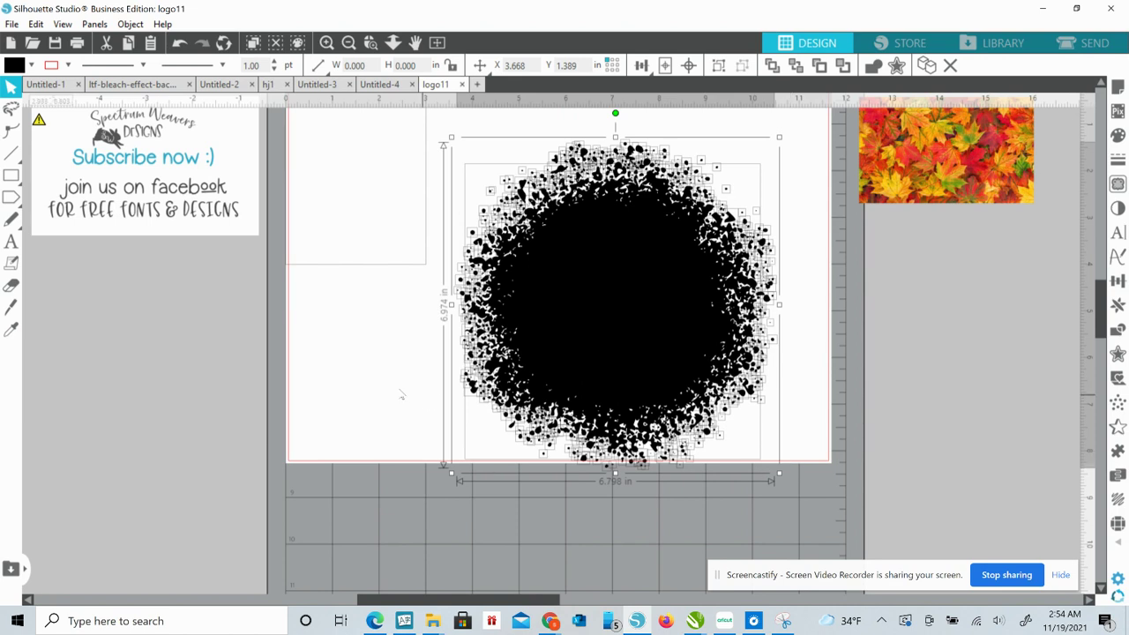
{"action": "left_click", "coordinate": [398, 390]}
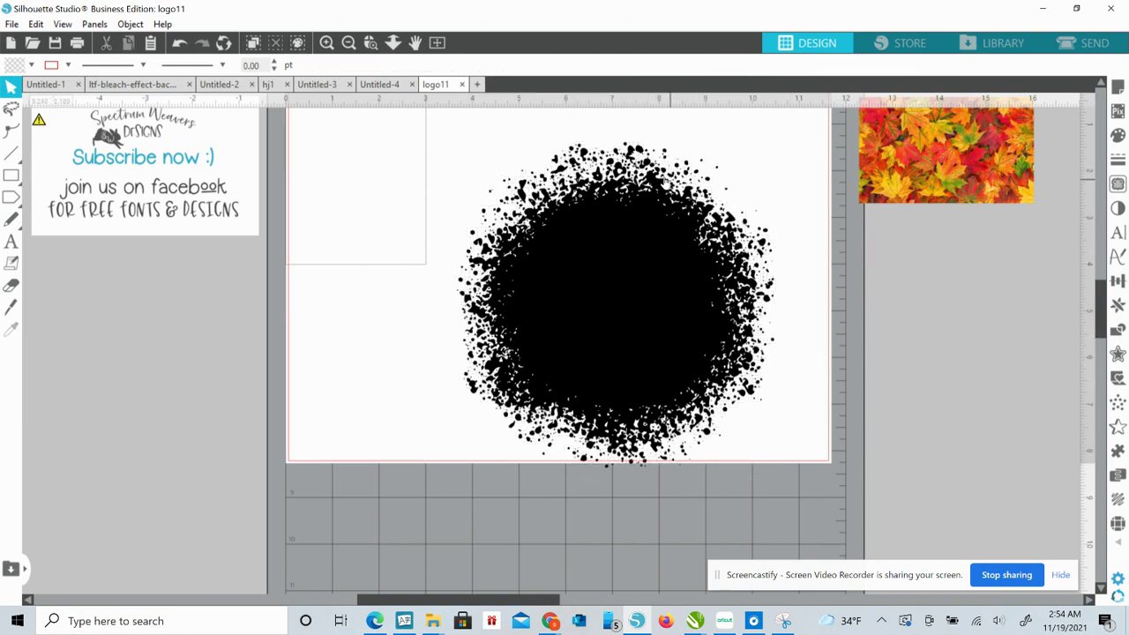
- Marquee-select every piece of the black splatter and bring up its right-click menu
{"action": "left_click", "coordinate": [639, 162]}
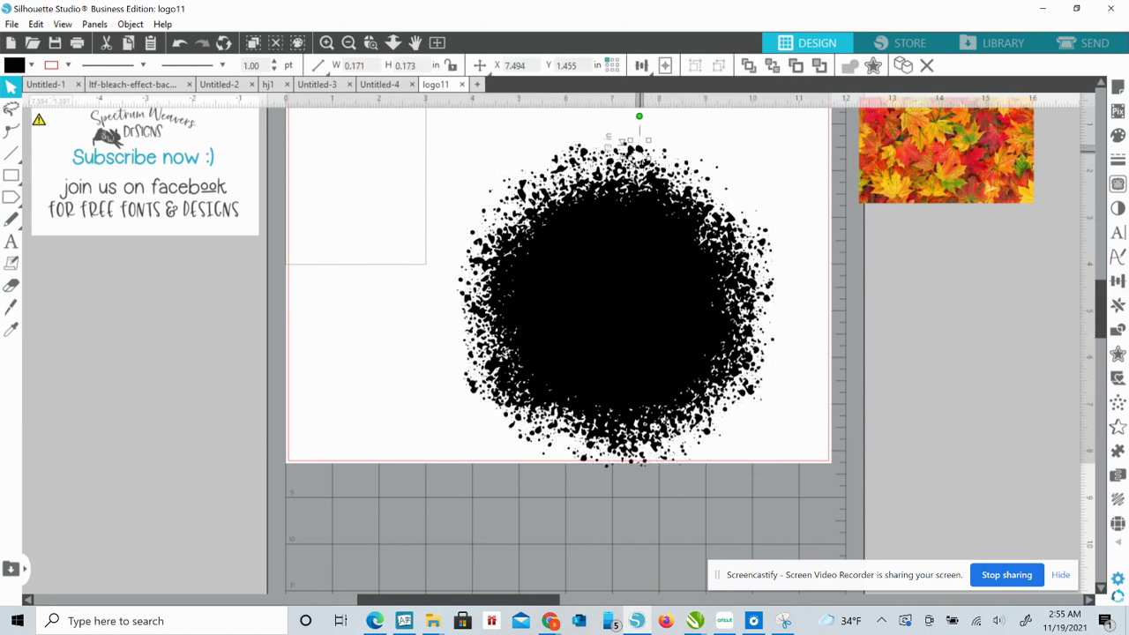
{"action": "left_click", "coordinate": [451, 187]}
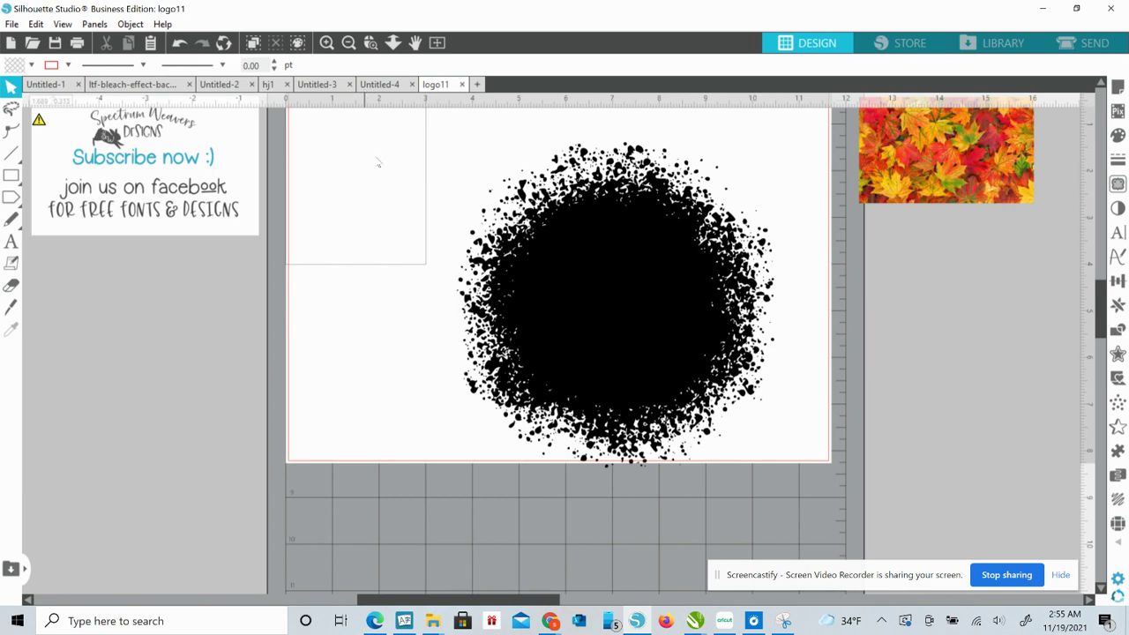
{"action": "left_click_drag", "start_coordinate": [399, 143], "coordinate": [803, 494]}
{"action": "right_click", "coordinate": [672, 358]}
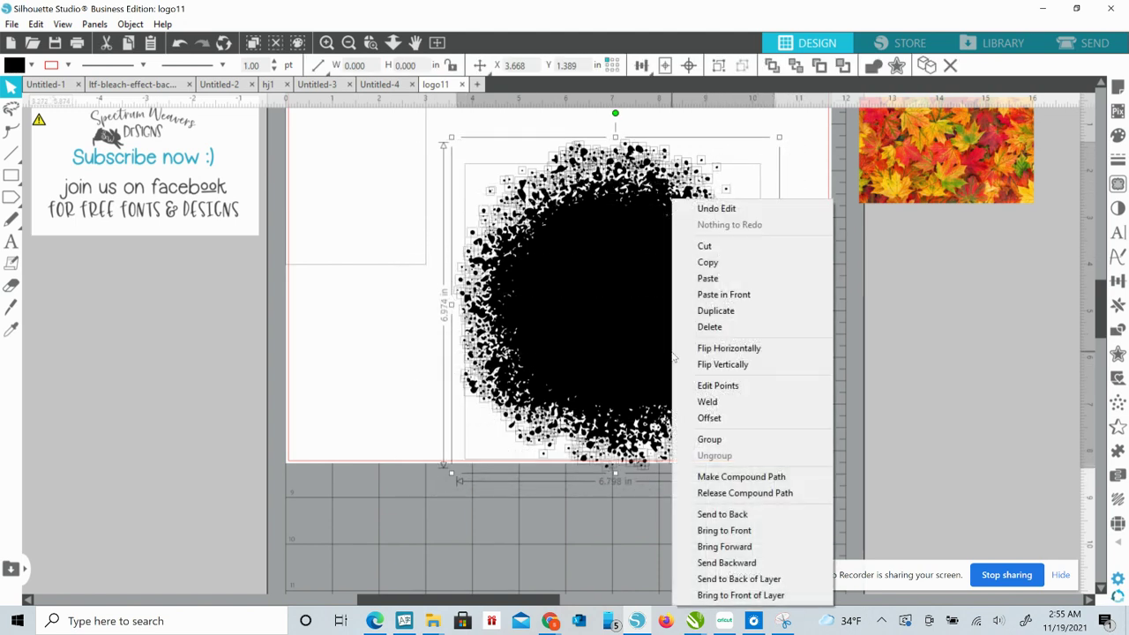
- Make the splatter a compound path, shrink it to about 5.9 in wide, and move it lower-left
{"action": "left_click", "coordinate": [712, 480]}
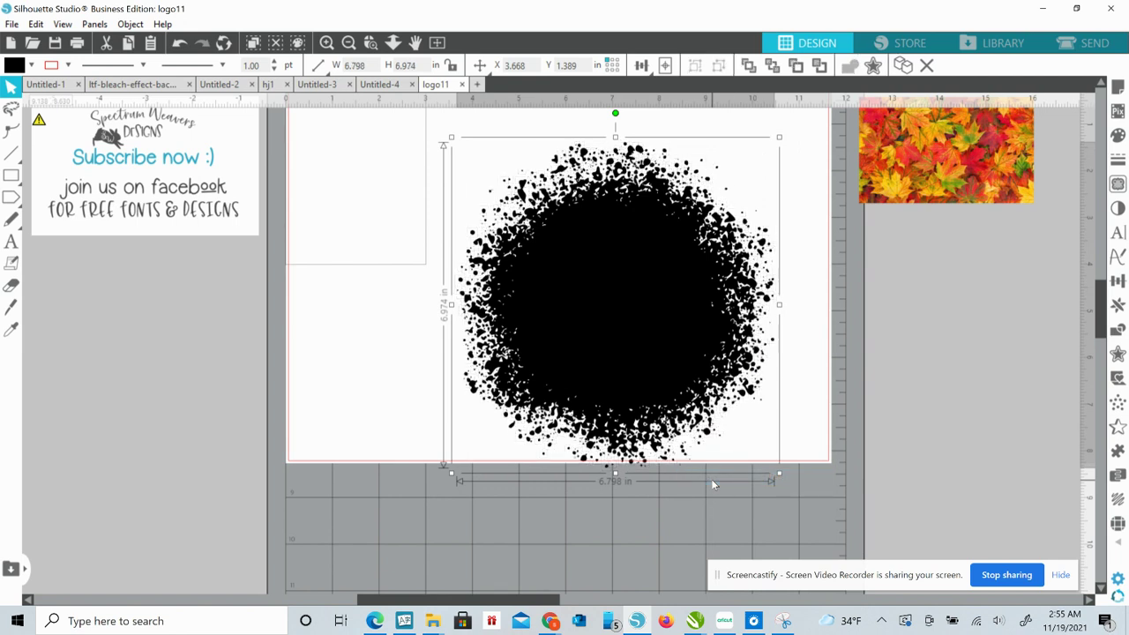
{"action": "left_click_drag", "start_coordinate": [629, 335], "coordinate": [575, 328]}
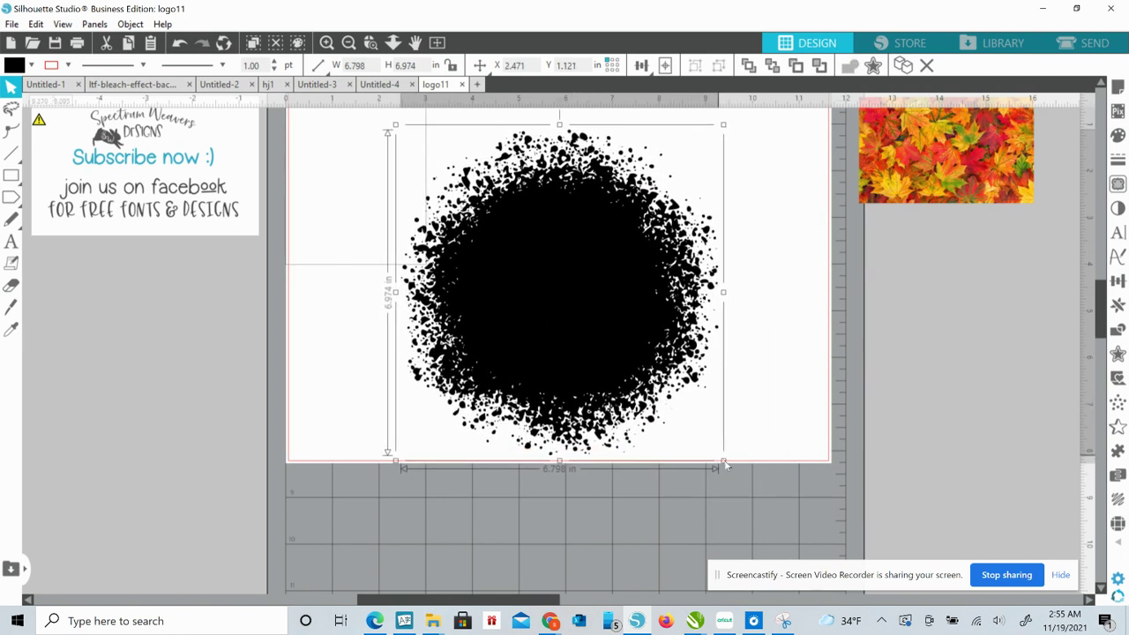
{"action": "left_click_drag", "start_coordinate": [721, 460], "coordinate": [680, 416]}
{"action": "left_click_drag", "start_coordinate": [608, 270], "coordinate": [297, 424]}
- Bring the leaf photo onto the page centre and enlarge it slightly
{"action": "left_click_drag", "start_coordinate": [898, 161], "coordinate": [583, 284]}
{"action": "left_click", "coordinate": [651, 320]}
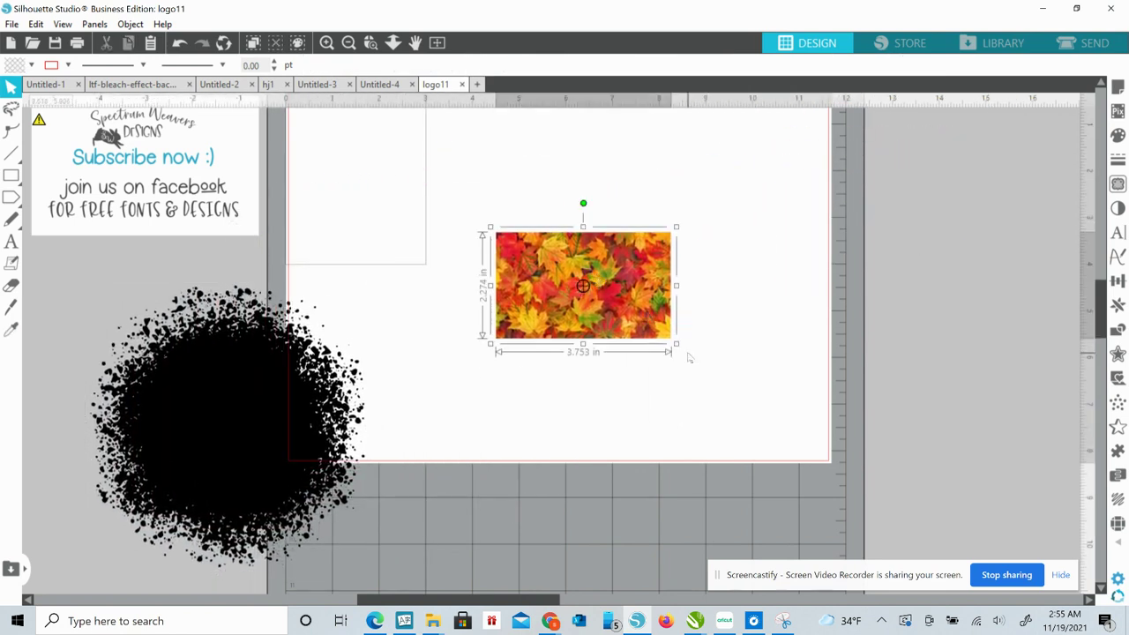
{"action": "left_click_drag", "start_coordinate": [679, 352], "coordinate": [737, 392]}
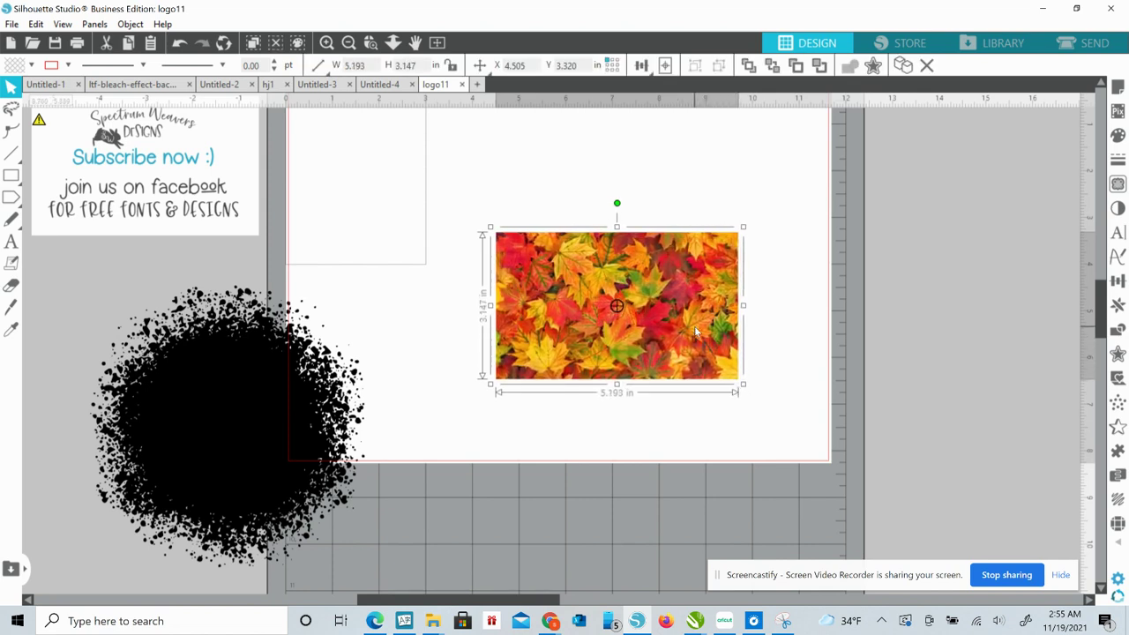
{"action": "left_click_drag", "start_coordinate": [694, 325], "coordinate": [659, 302]}
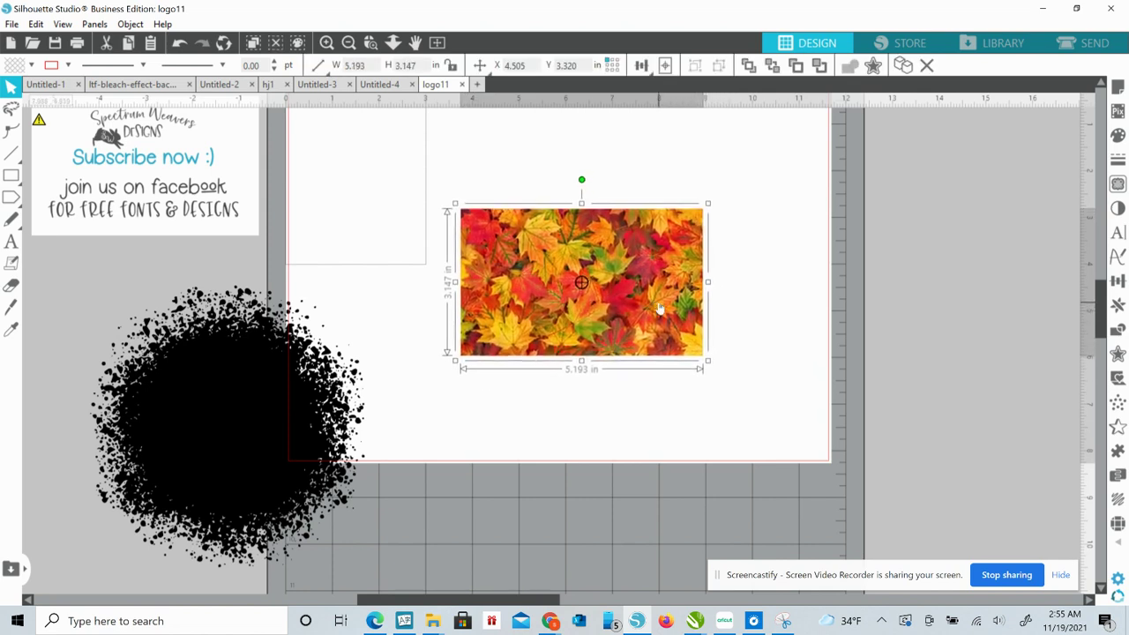
- Draw a rounded rectangle covering the whole page
{"action": "left_click", "coordinate": [11, 175]}
{"action": "left_click", "coordinate": [53, 175]}
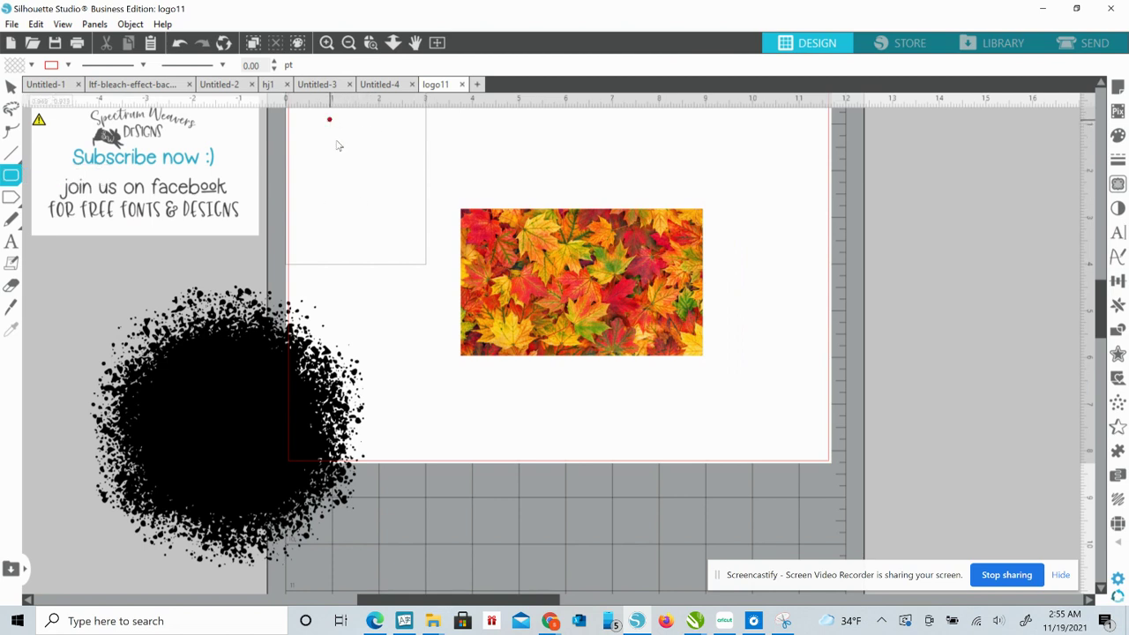
{"action": "left_click_drag", "start_coordinate": [329, 119], "coordinate": [871, 473]}
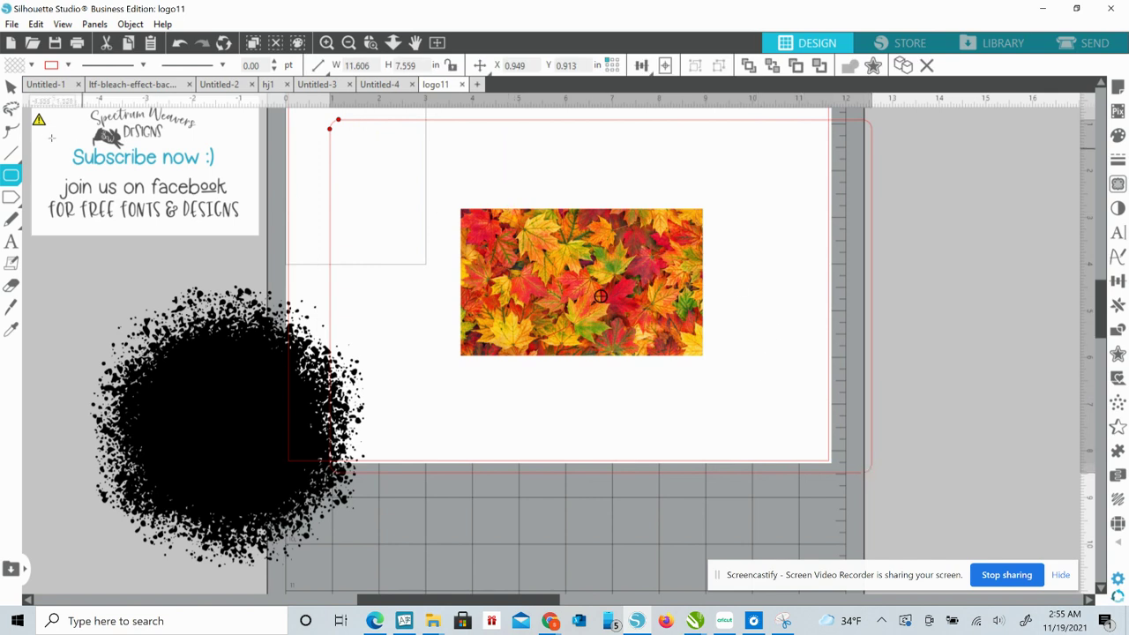
- Fill the rectangle grey with no outline, deleting a stray small rectangle
{"action": "left_click", "coordinate": [31, 66]}
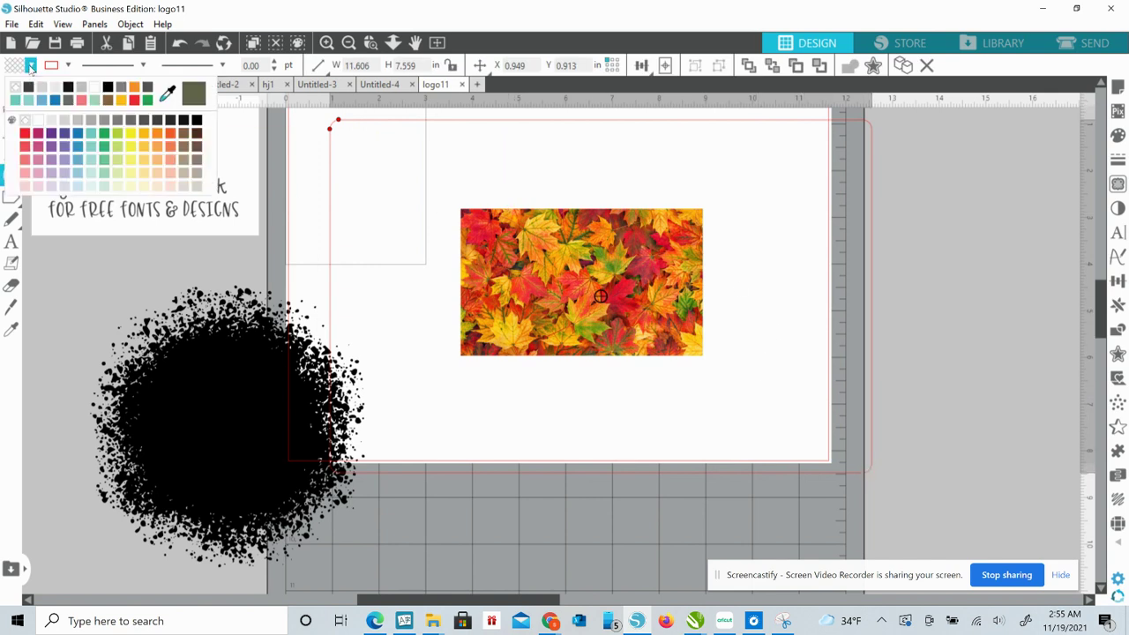
{"action": "left_click", "coordinate": [80, 88]}
{"action": "left_click", "coordinate": [67, 66]}
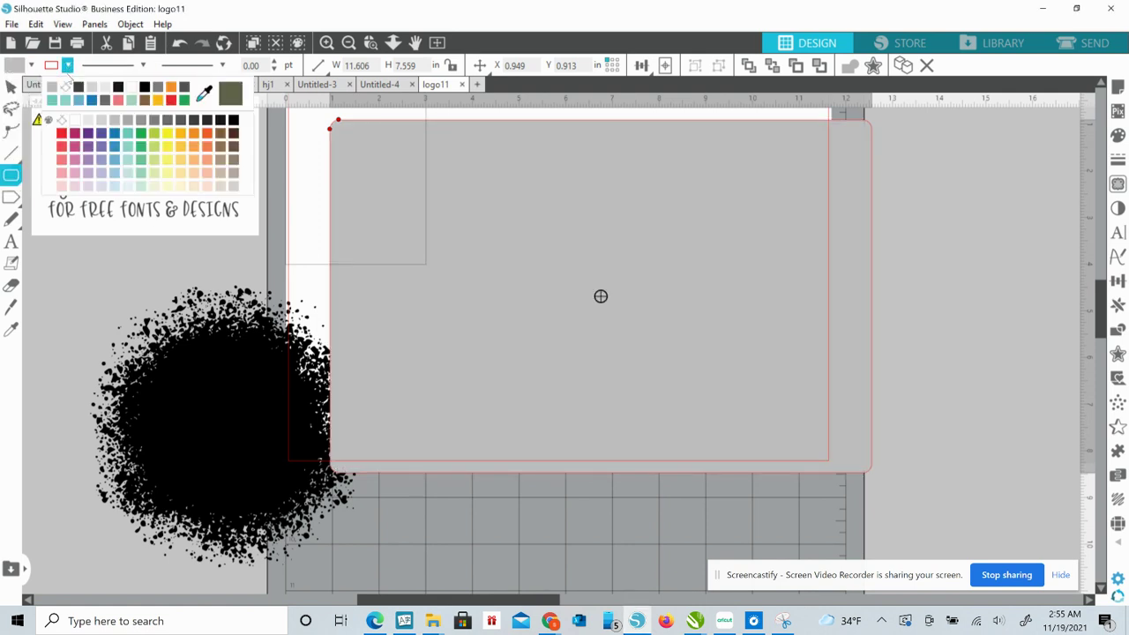
{"action": "left_click", "coordinate": [65, 86]}
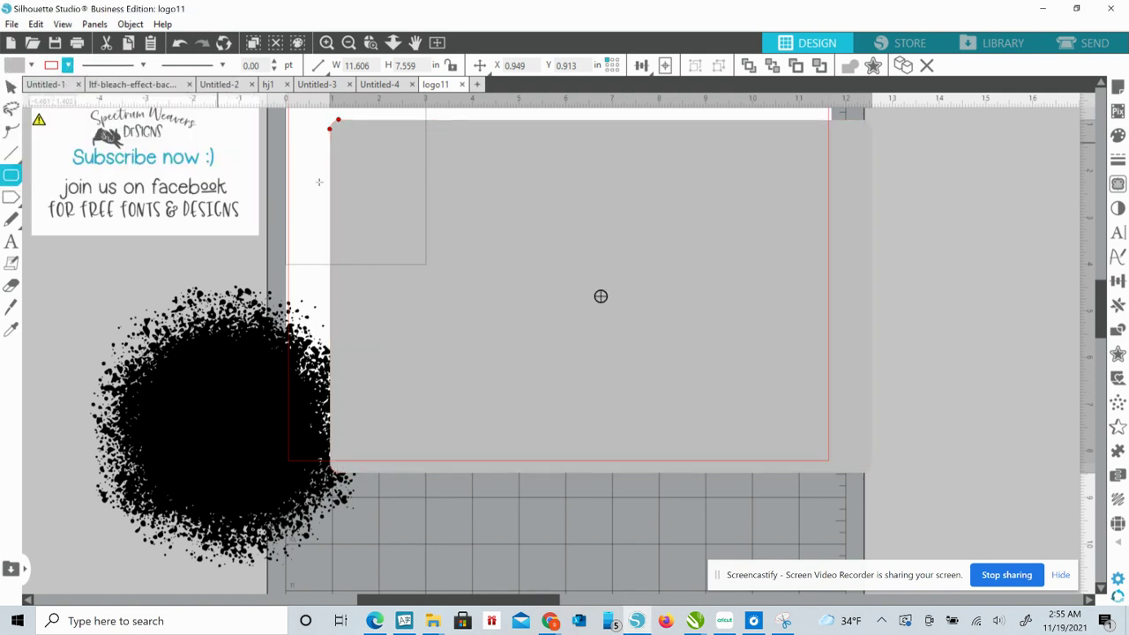
{"action": "left_click_drag", "start_coordinate": [309, 165], "coordinate": [304, 184]}
{"action": "key", "text": "Delete"}
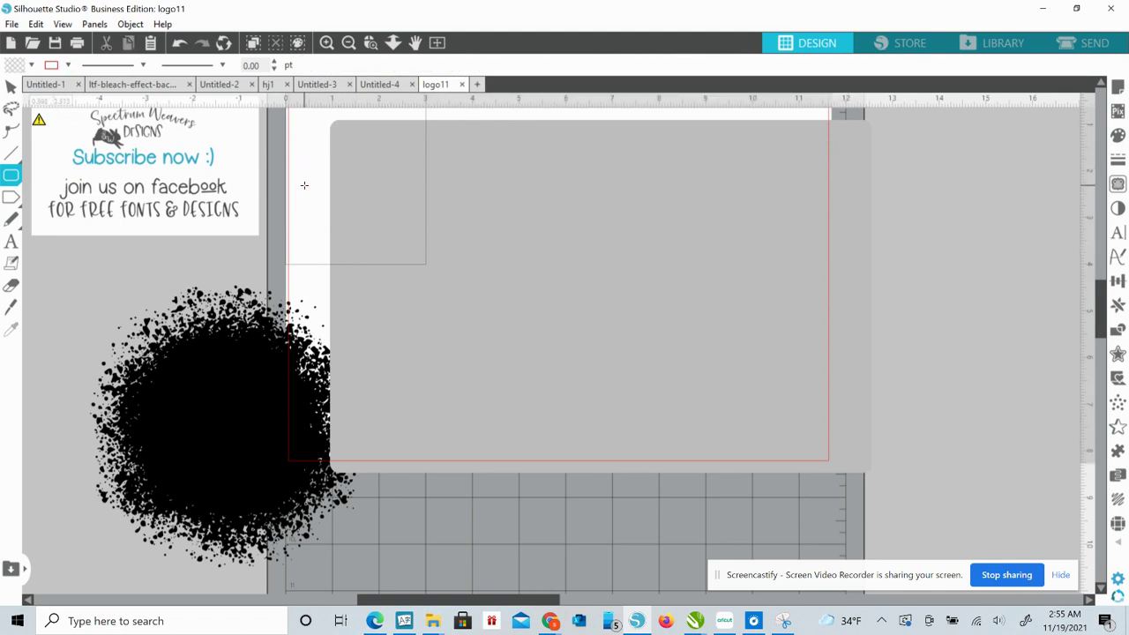
{"action": "left_click", "coordinate": [12, 85]}
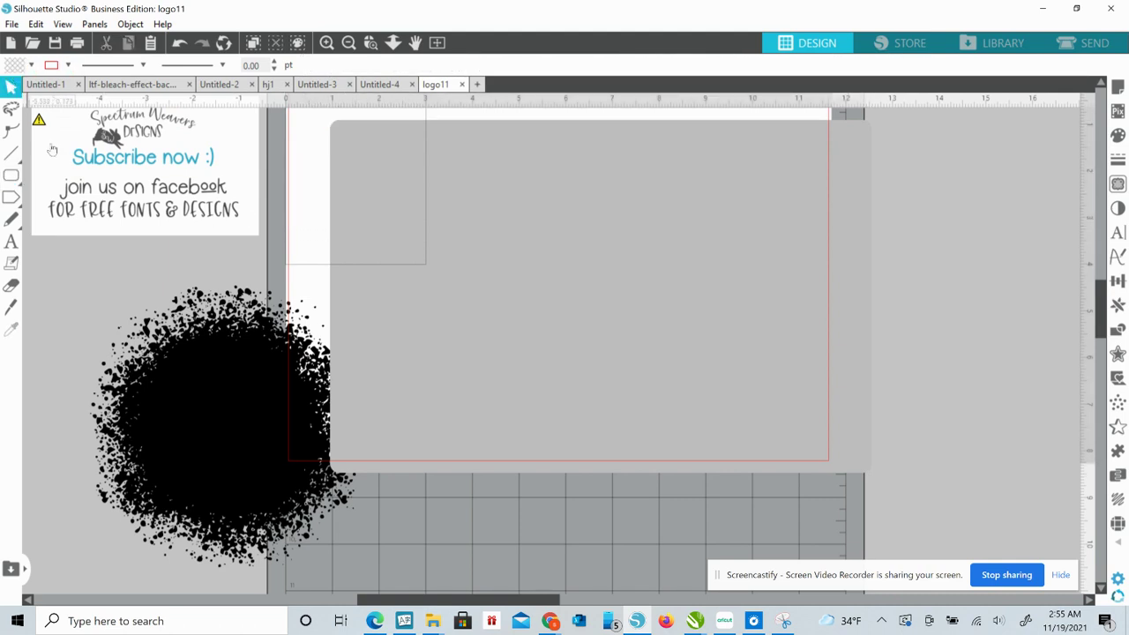
- Shrink the black splatter to about 4.5 in and bring it to the front of the layer
{"action": "left_click_drag", "start_coordinate": [217, 370], "coordinate": [168, 360]}
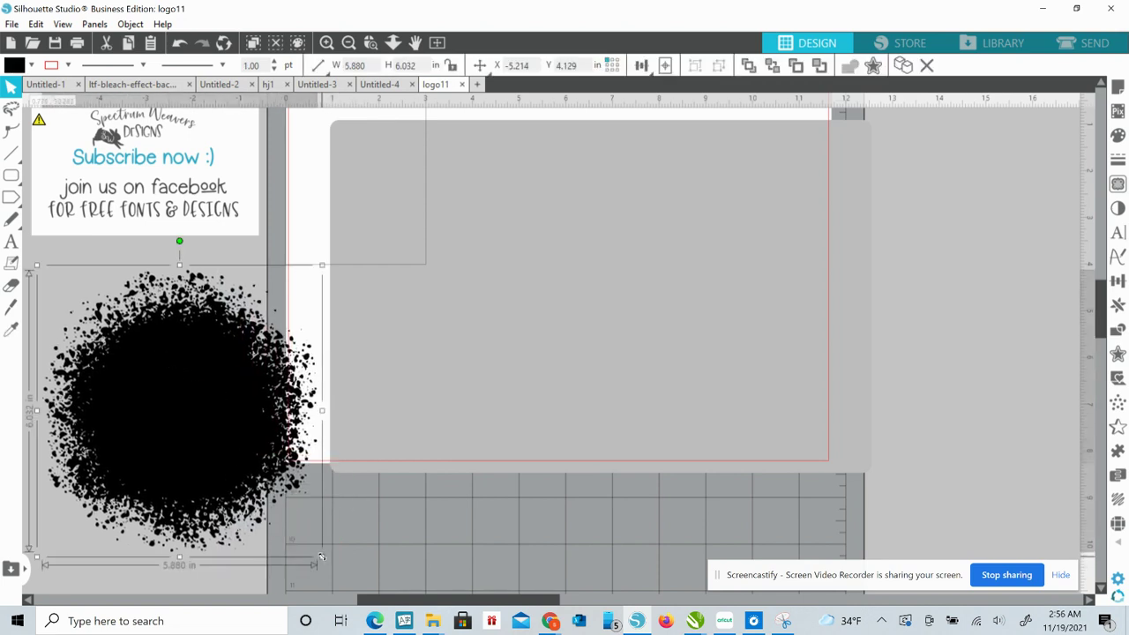
{"action": "left_click_drag", "start_coordinate": [321, 557], "coordinate": [263, 481]}
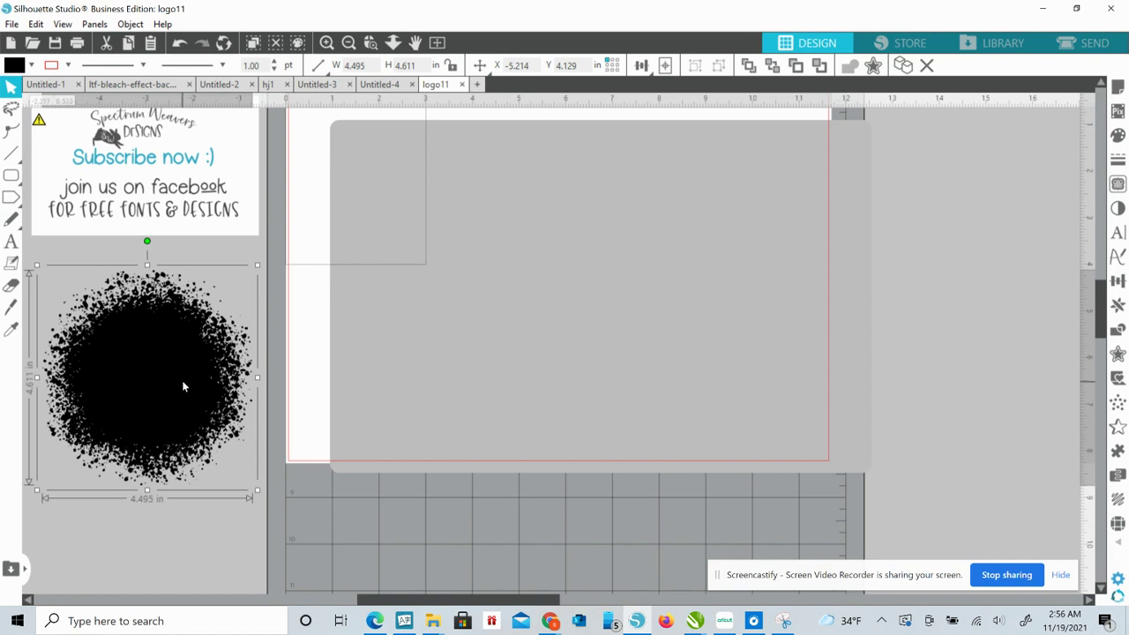
{"action": "left_click_drag", "start_coordinate": [182, 380], "coordinate": [280, 358]}
{"action": "right_click", "coordinate": [266, 365]}
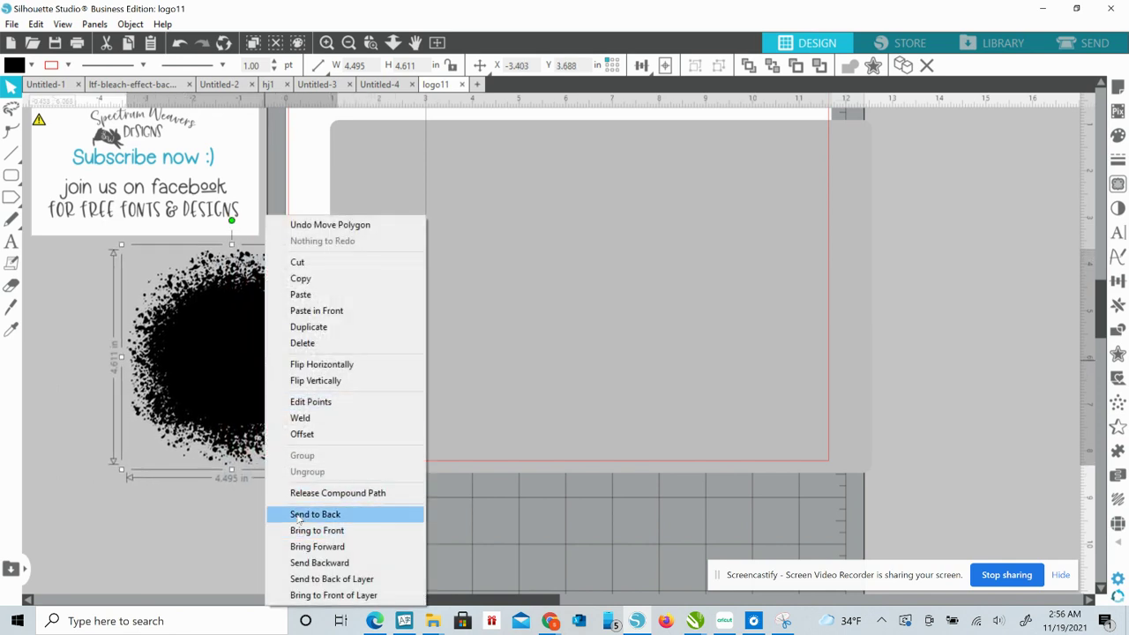
{"action": "left_click", "coordinate": [309, 595]}
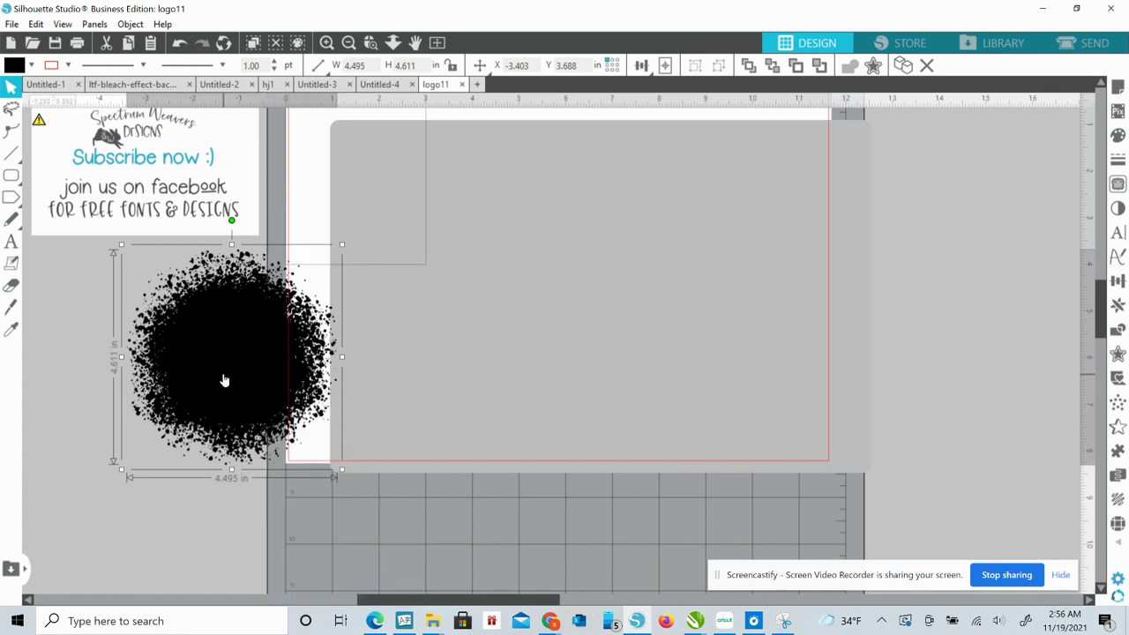
- Lay the splatter on the grey rectangle and move the leaves photo off the mat
{"action": "left_click_drag", "start_coordinate": [224, 379], "coordinate": [522, 324]}
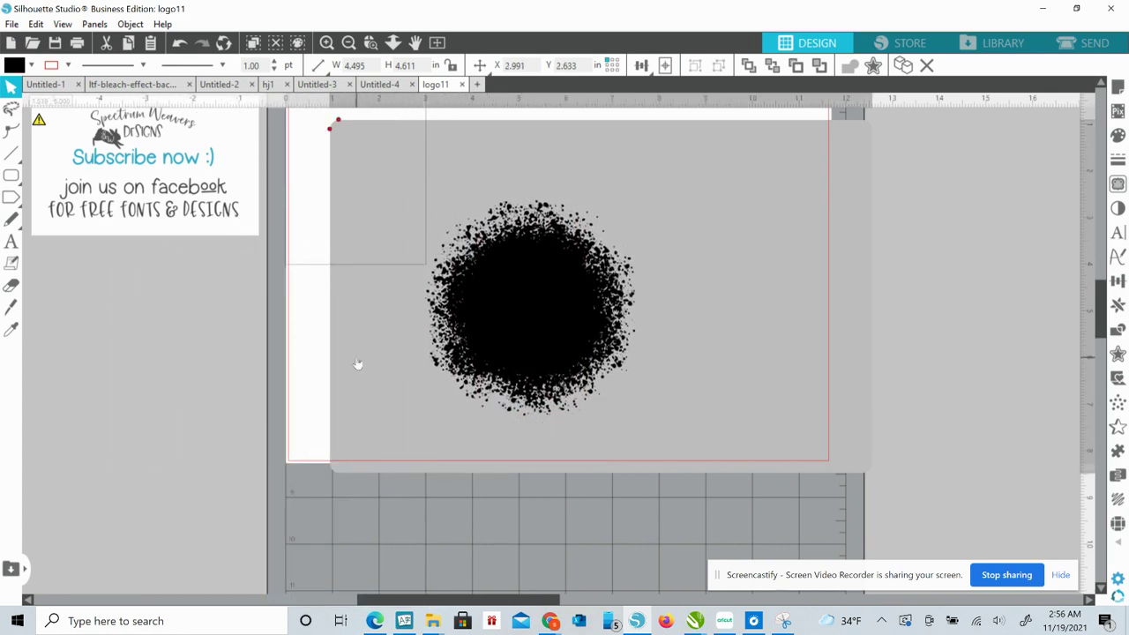
{"action": "left_click_drag", "start_coordinate": [355, 360], "coordinate": [136, 486]}
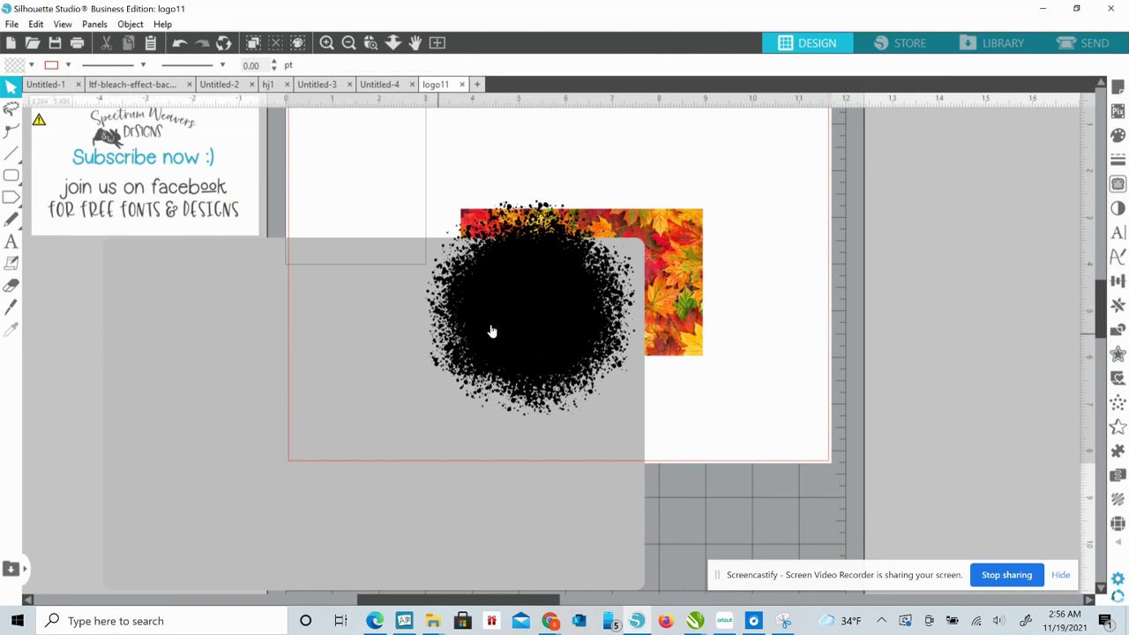
{"action": "left_click_drag", "start_coordinate": [494, 326], "coordinate": [319, 436]}
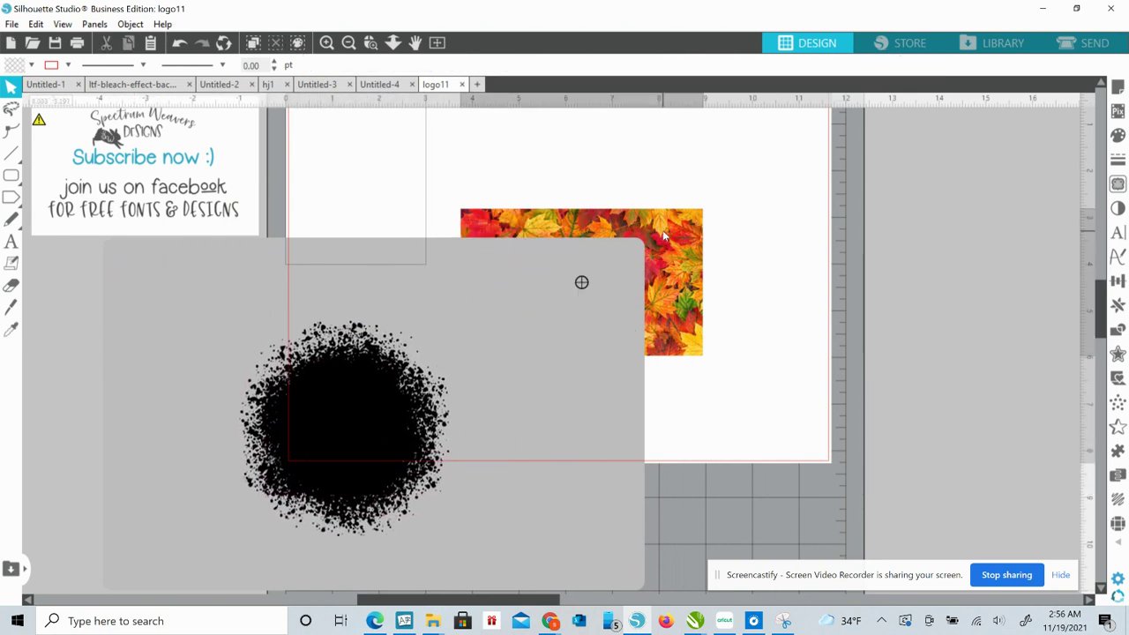
{"action": "left_click_drag", "start_coordinate": [662, 230], "coordinate": [1024, 160]}
- Subtract the splatter shape from the grey rectangle with Subtract All
{"action": "left_click", "coordinate": [350, 500]}
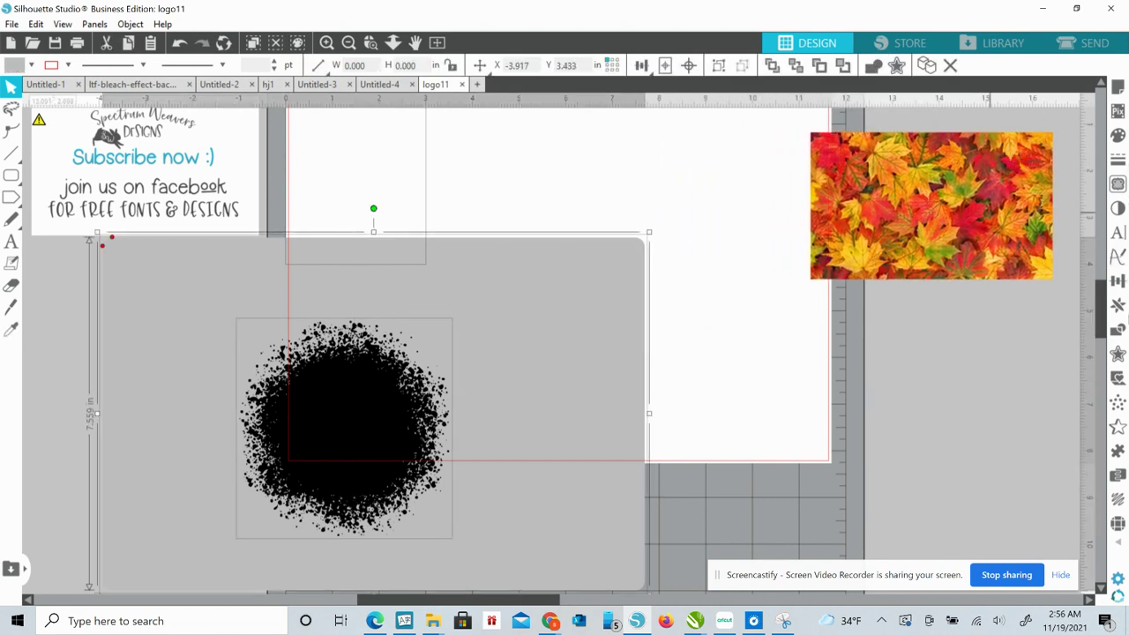
{"action": "left_click", "coordinate": [1118, 329]}
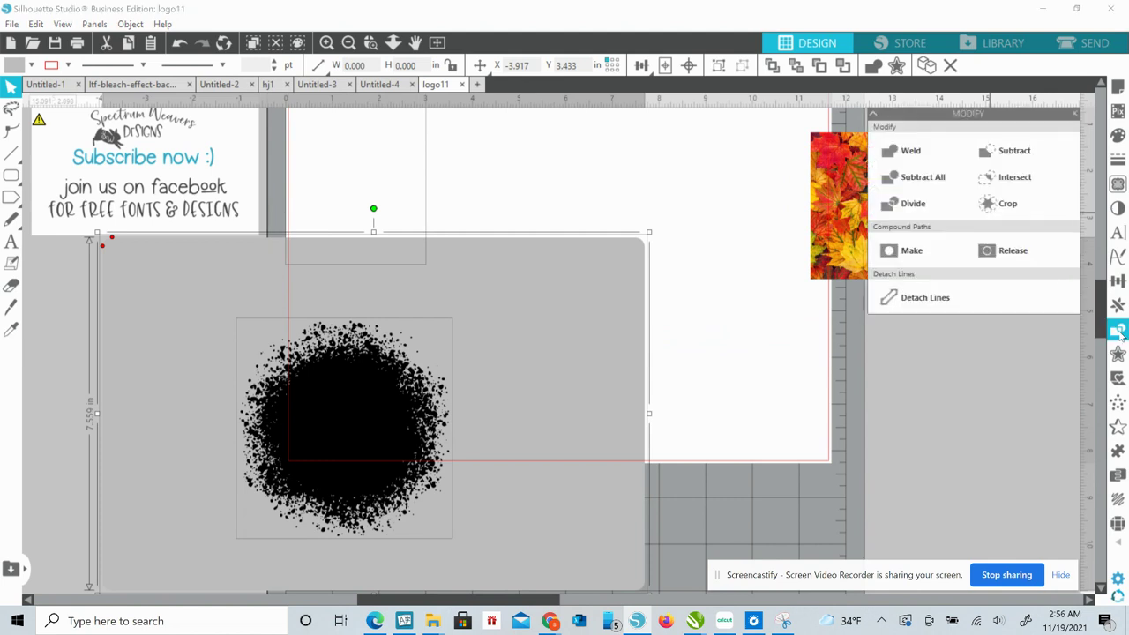
{"action": "left_click", "coordinate": [939, 177]}
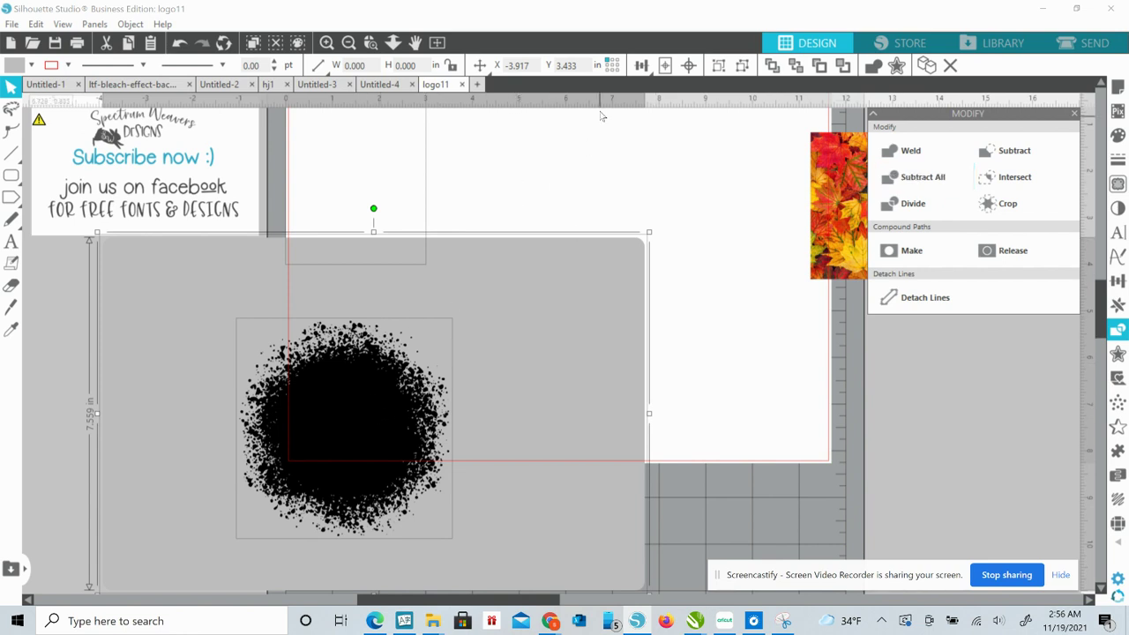
- Delete the leftover black splatter and move the holed rectangle up and right
{"action": "left_click", "coordinate": [540, 162]}
{"action": "left_click_drag", "start_coordinate": [335, 392], "coordinate": [475, 379]}
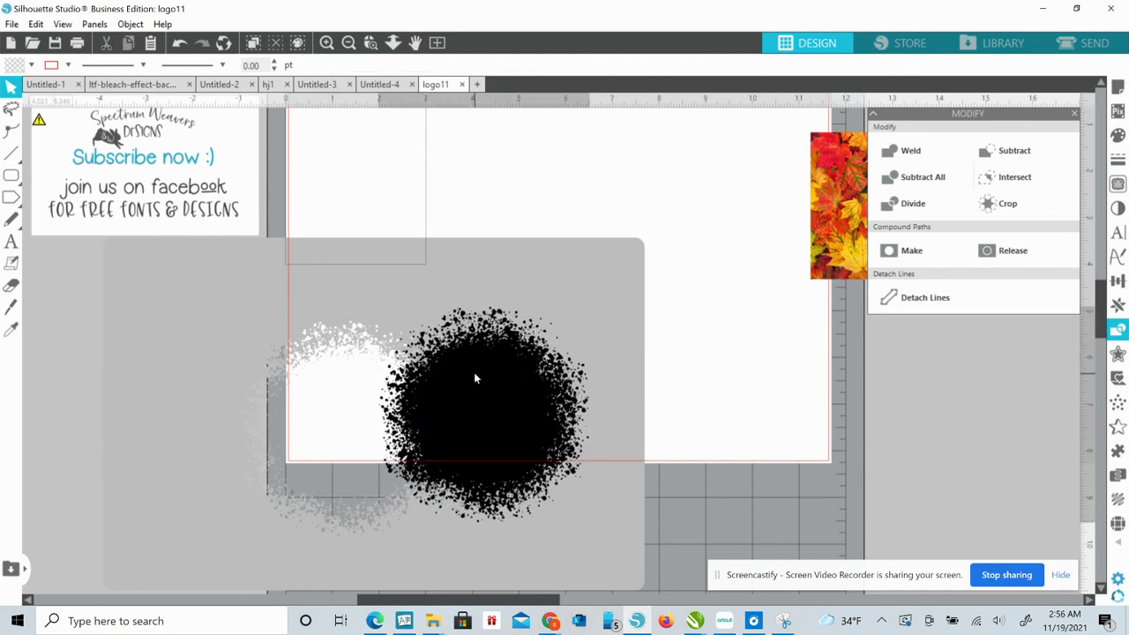
{"action": "key", "text": "Delete"}
{"action": "left_click_drag", "start_coordinate": [474, 378], "coordinate": [715, 313]}
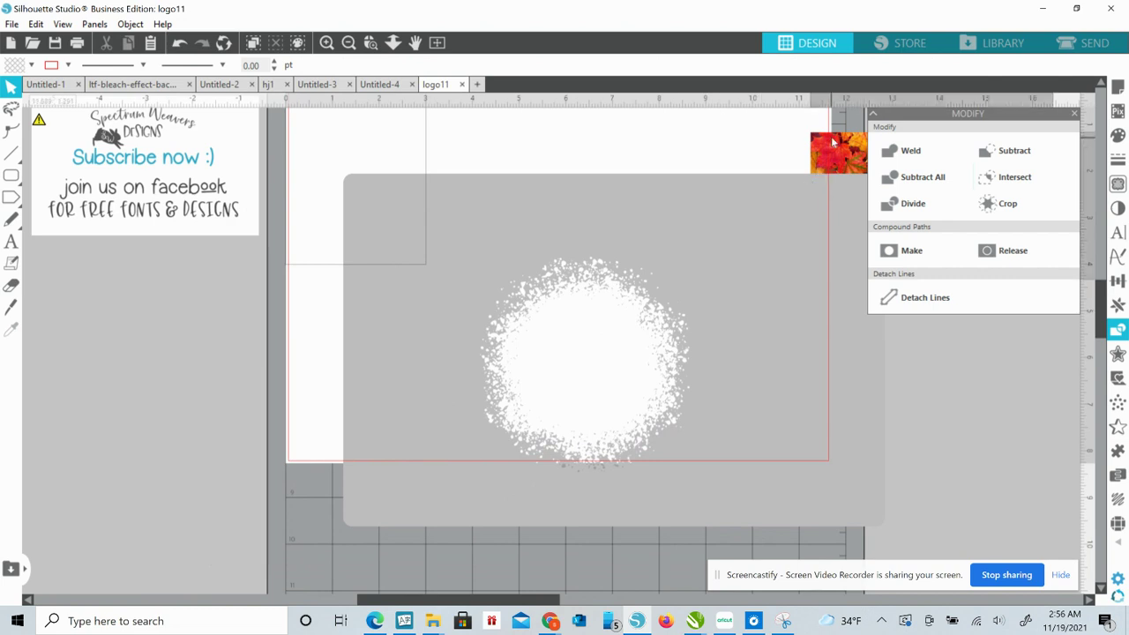
- Bring the leaves photo back onto the canvas, left of the page
{"action": "left_click_drag", "start_coordinate": [804, 185], "coordinate": [356, 377]}
{"action": "left_click_drag", "start_coordinate": [255, 309], "coordinate": [148, 323]}
{"action": "left_click_drag", "start_coordinate": [196, 372], "coordinate": [149, 320]}
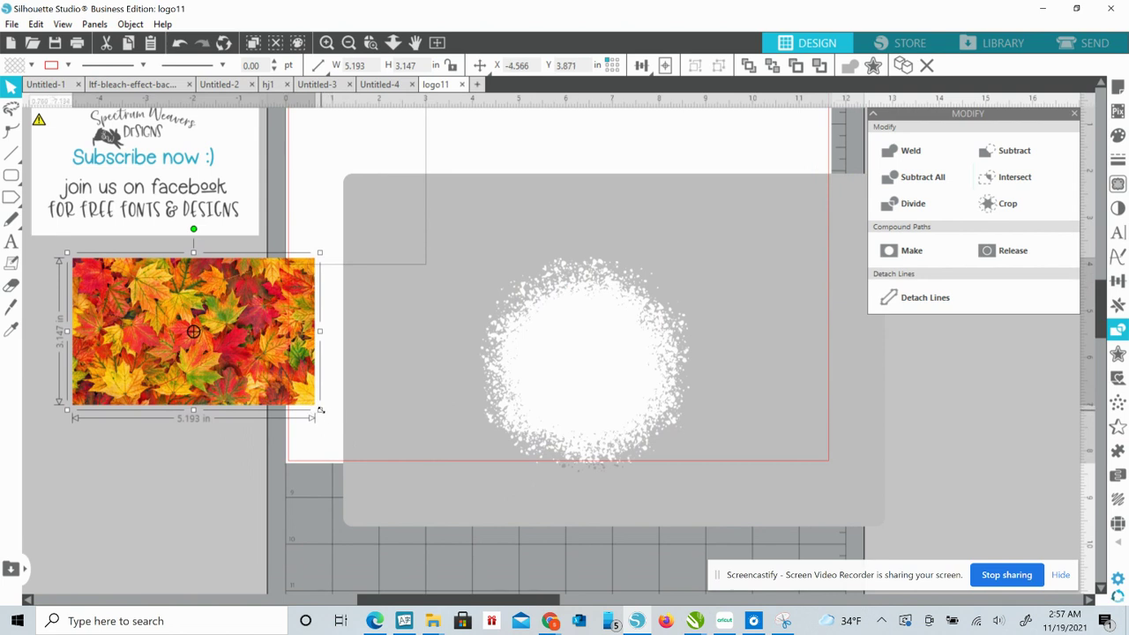
- Enlarge the leaves photo and position it behind the splatter hole
{"action": "left_click_drag", "start_coordinate": [321, 412], "coordinate": [493, 535]}
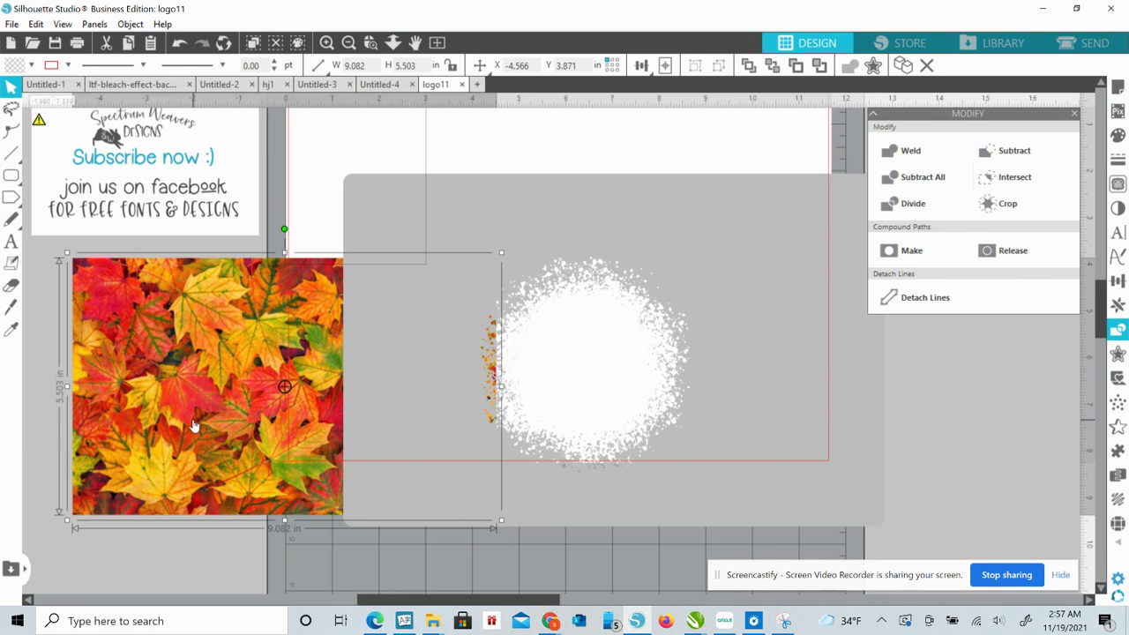
{"action": "left_click_drag", "start_coordinate": [139, 465], "coordinate": [433, 403]}
{"action": "left_click", "coordinate": [274, 438]}
- Select the grey rectangle and leaves photo together and apply Subtract All
{"action": "key", "text": "Escape"}
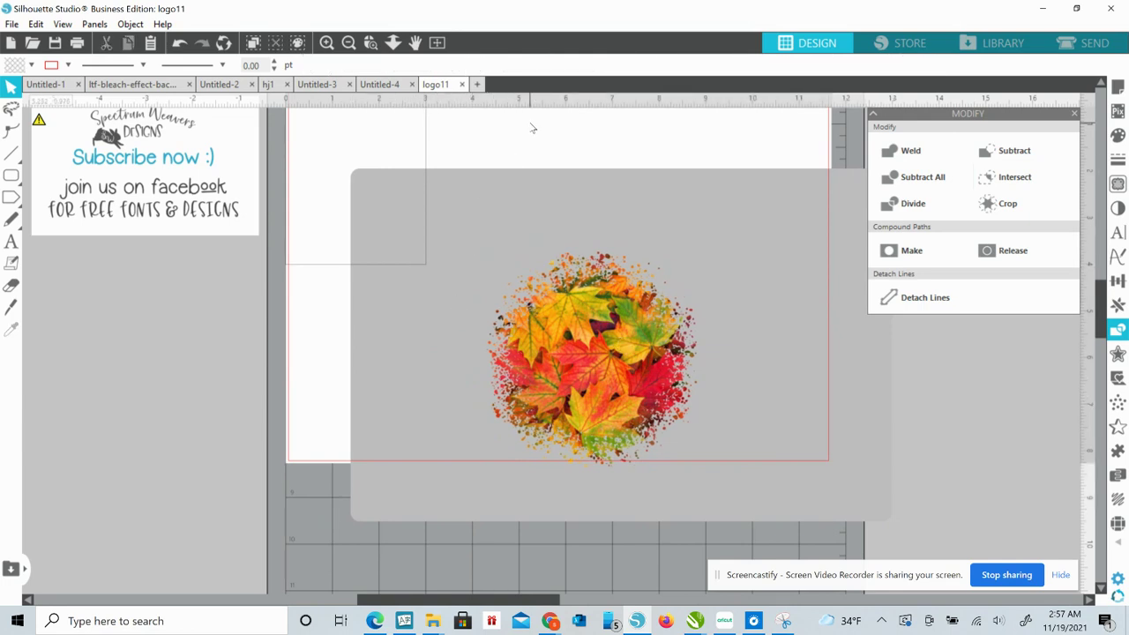
{"action": "left_click_drag", "start_coordinate": [531, 128], "coordinate": [539, 159]}
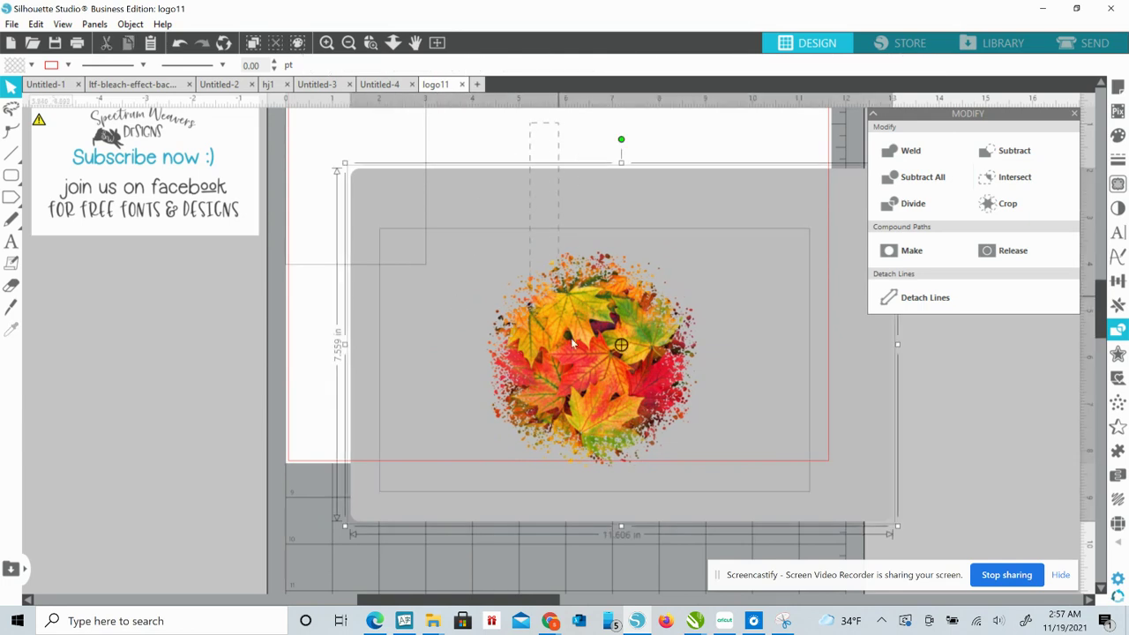
{"action": "left_click", "coordinate": [925, 179]}
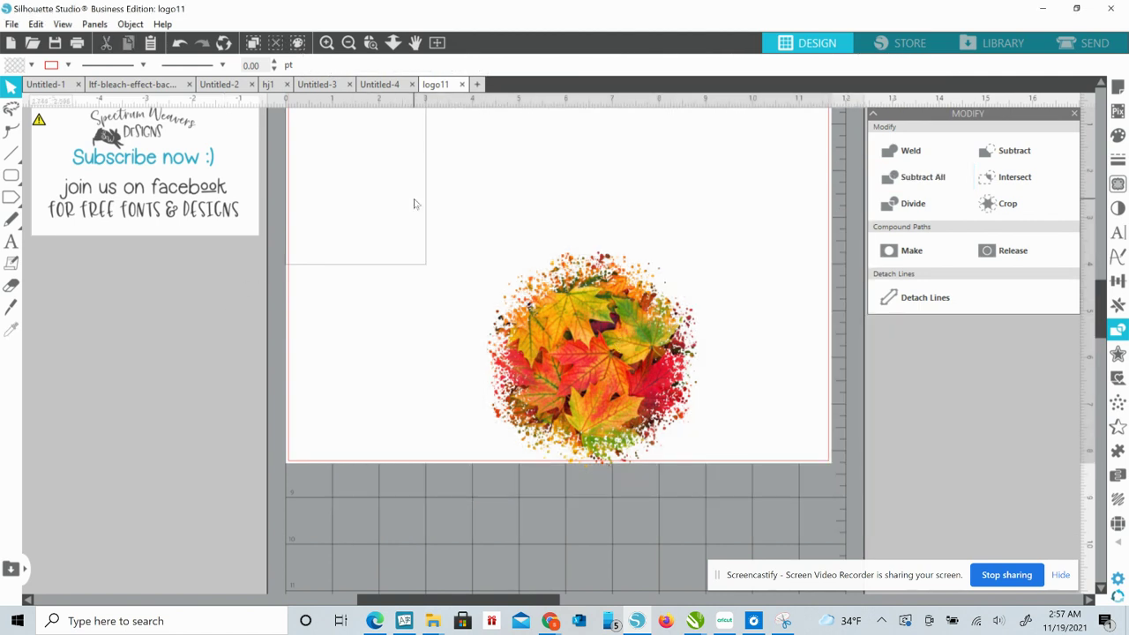
- Move the leafy splatter higher on the page and enlarge it to about 7.35 × 7.54 in
{"action": "left_click_drag", "start_coordinate": [445, 174], "coordinate": [744, 522]}
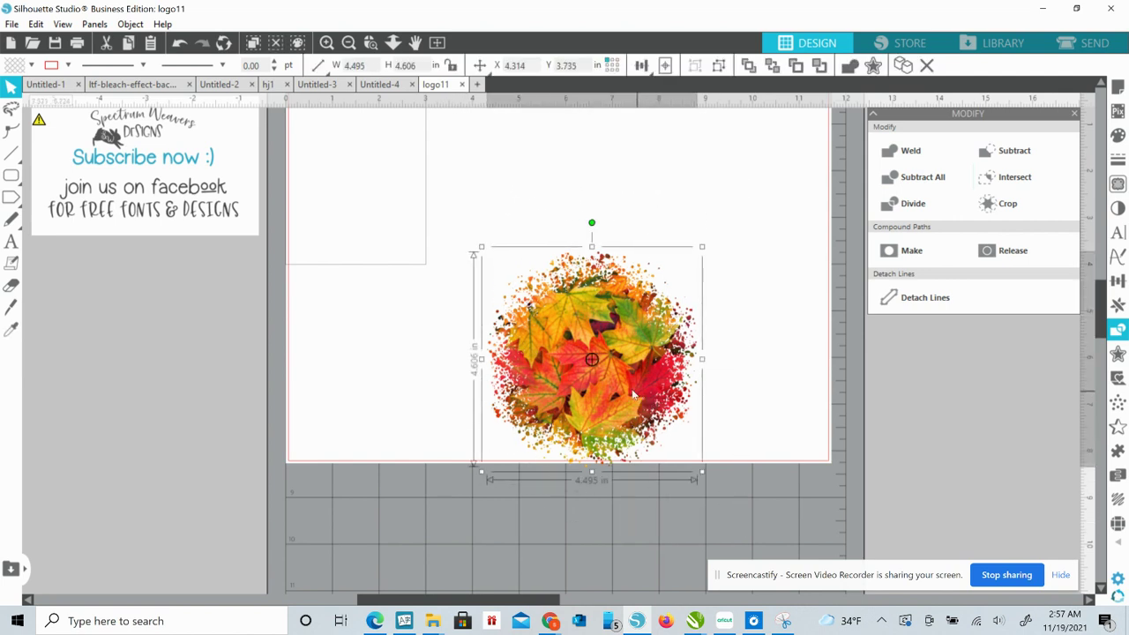
{"action": "left_click_drag", "start_coordinate": [638, 396], "coordinate": [523, 248]}
{"action": "left_click", "coordinate": [731, 370]}
{"action": "left_click_drag", "start_coordinate": [593, 351], "coordinate": [599, 356]}
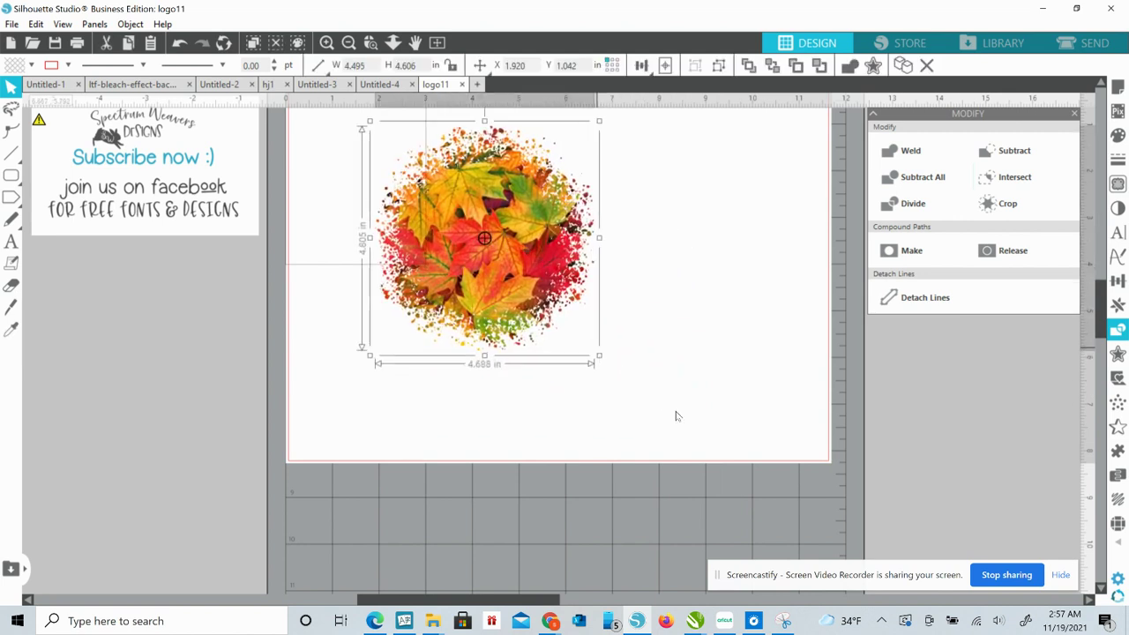
{"action": "left_click_drag", "start_coordinate": [722, 452], "coordinate": [760, 482]}
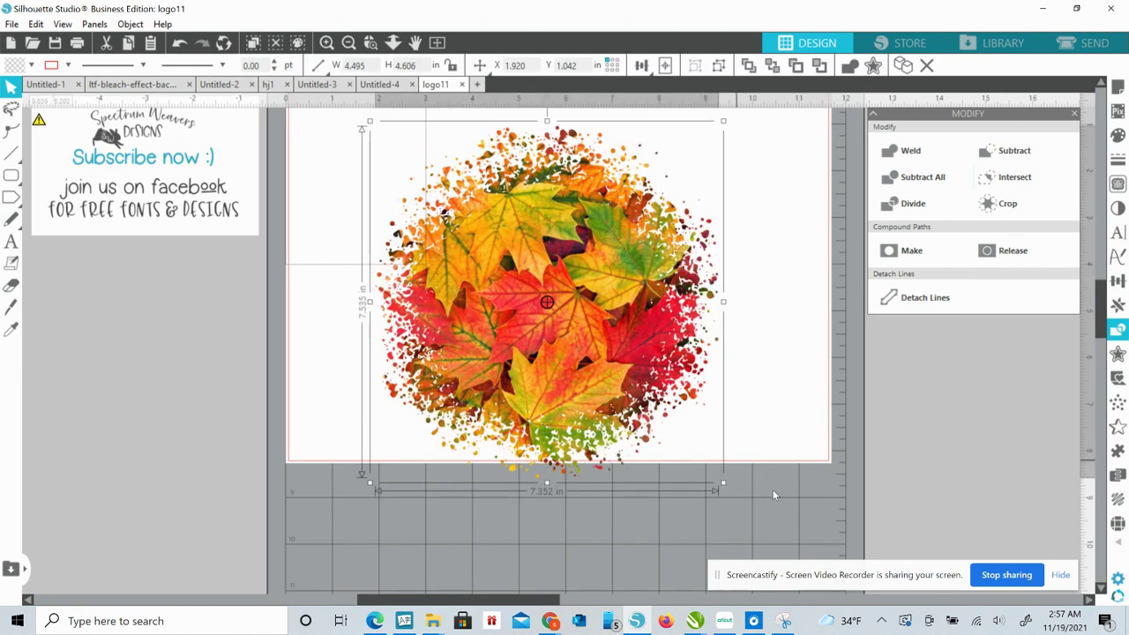